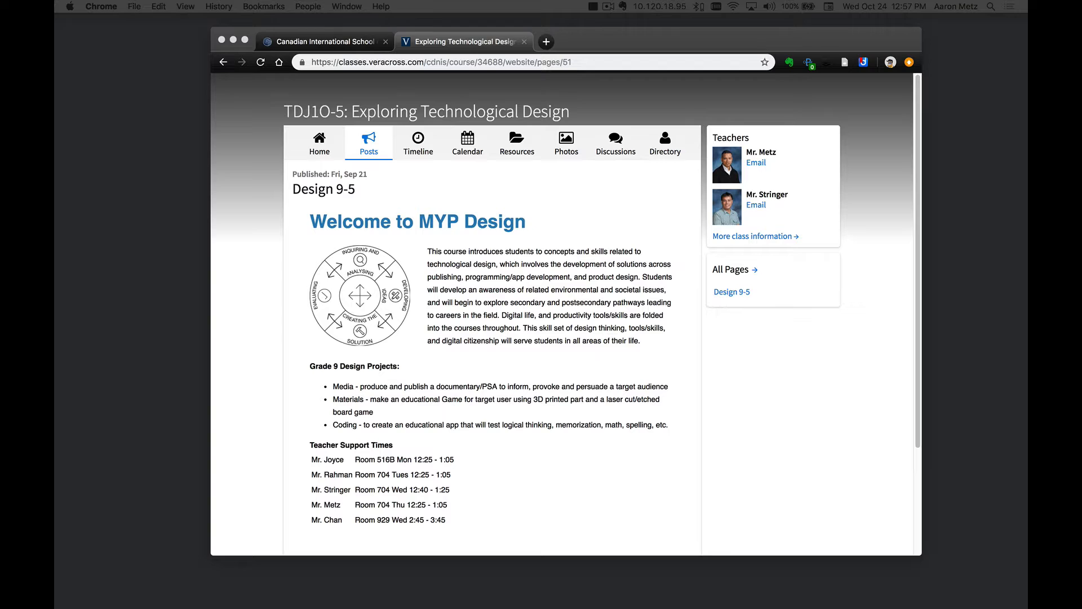
- Examine the Design 9-5 example page from its header, overview text and image down to the Useful Links
{"action": "left_click", "coordinate": [563, 263]}
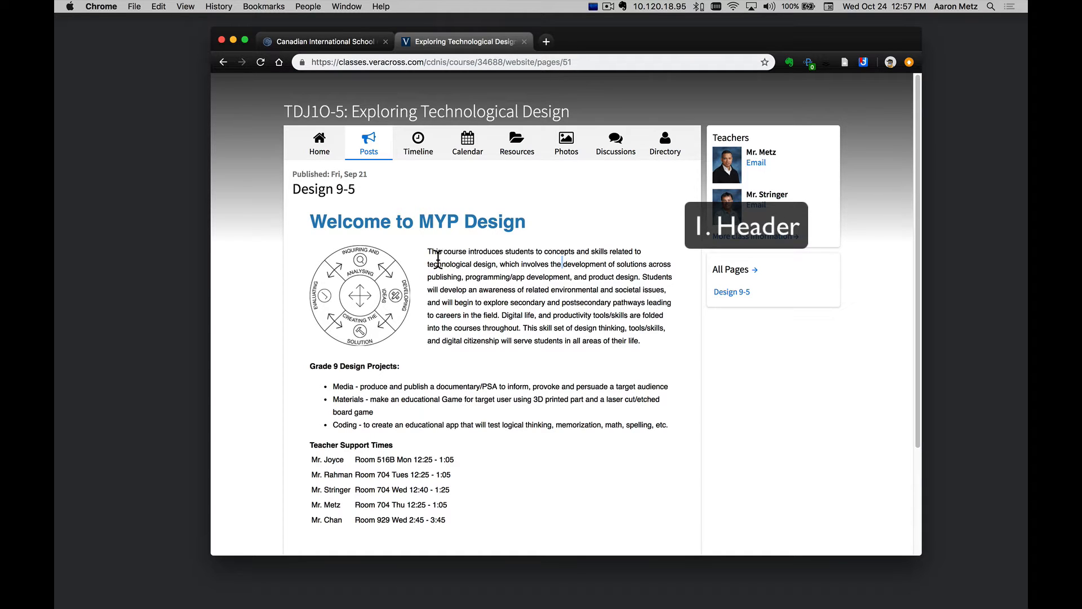
{"action": "left_click_drag", "start_coordinate": [428, 251], "coordinate": [643, 344]}
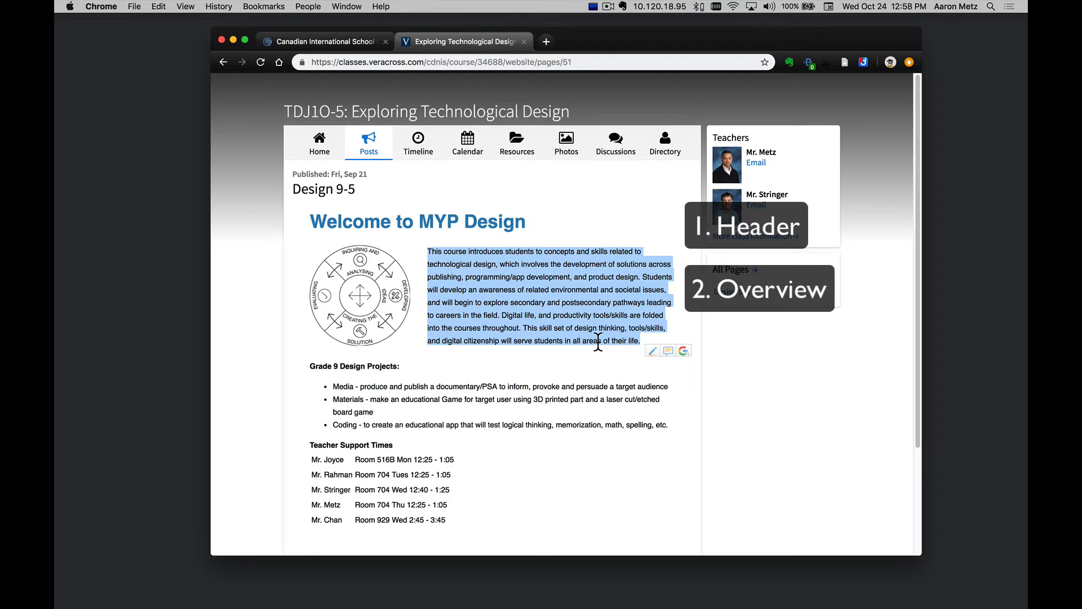
{"action": "left_click", "coordinate": [392, 297]}
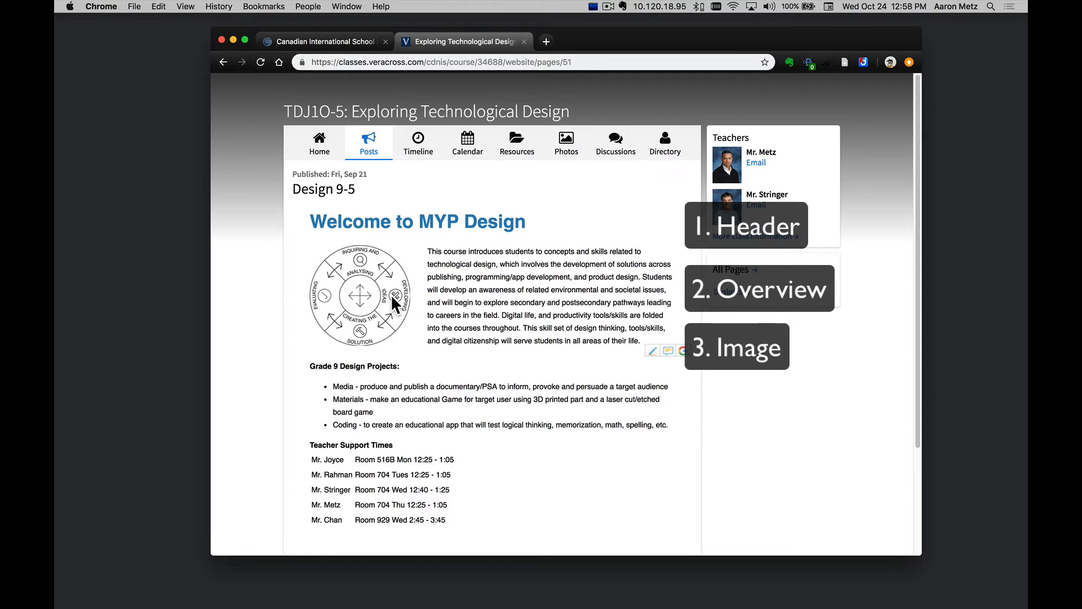
{"action": "scroll", "coordinate": [489, 426], "scroll_direction": "down", "scroll_amount": 1}
{"action": "scroll", "coordinate": [488, 422], "scroll_direction": "down", "scroll_amount": 2}
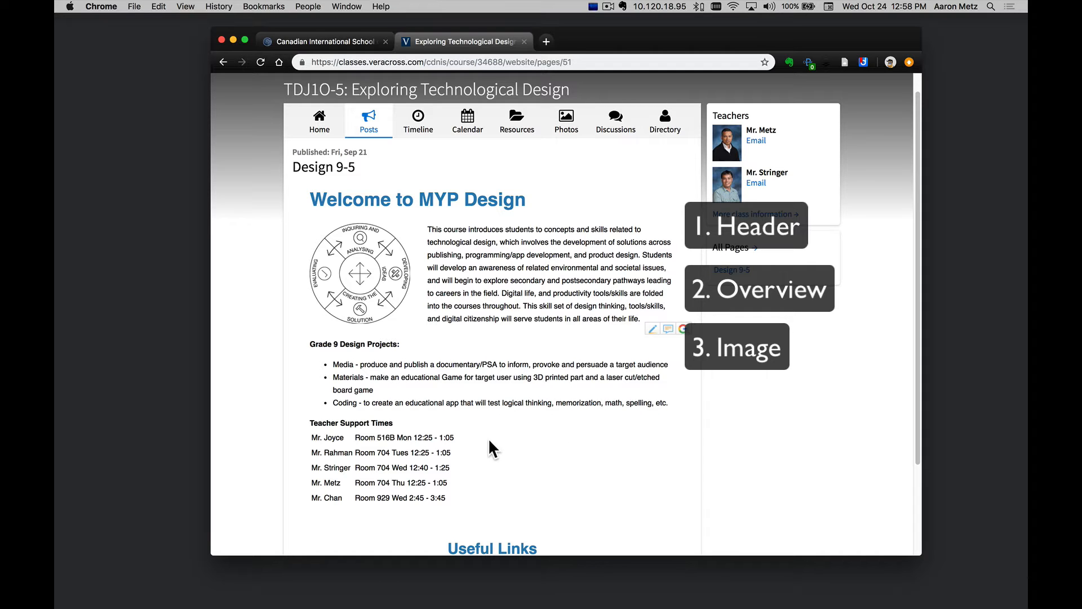
{"action": "scroll", "coordinate": [503, 437], "scroll_direction": "down", "scroll_amount": 3}
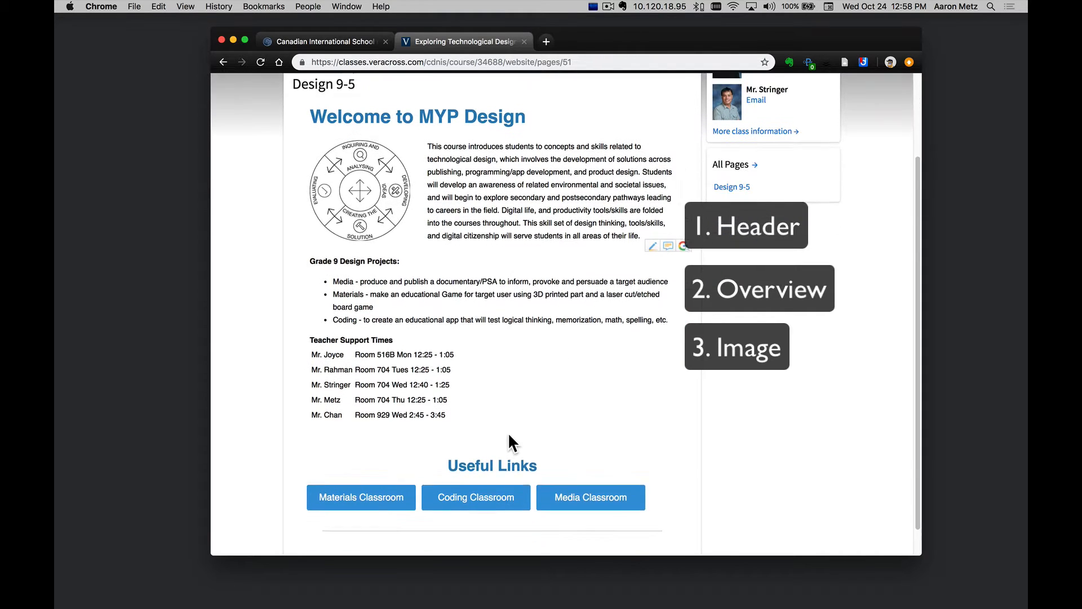
{"action": "scroll", "coordinate": [519, 423], "scroll_direction": "down", "scroll_amount": 1}
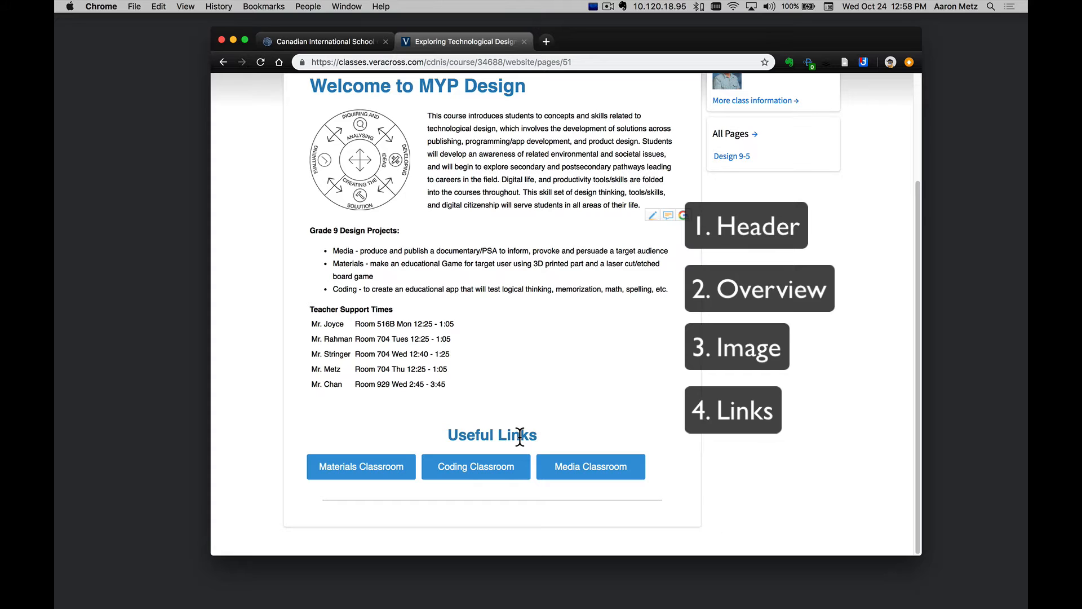
- Check the Materials Classroom link under Useful Links, returning to the TDJ1O-5 class page
{"action": "left_click", "coordinate": [340, 470]}
{"action": "left_click", "coordinate": [447, 45]}
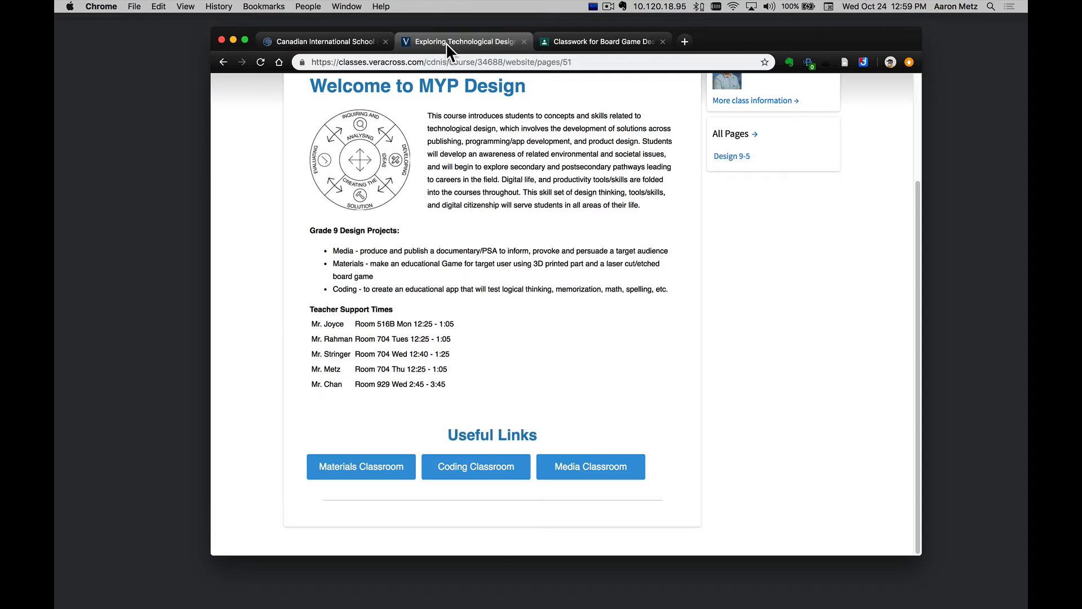
{"action": "left_click", "coordinate": [474, 462]}
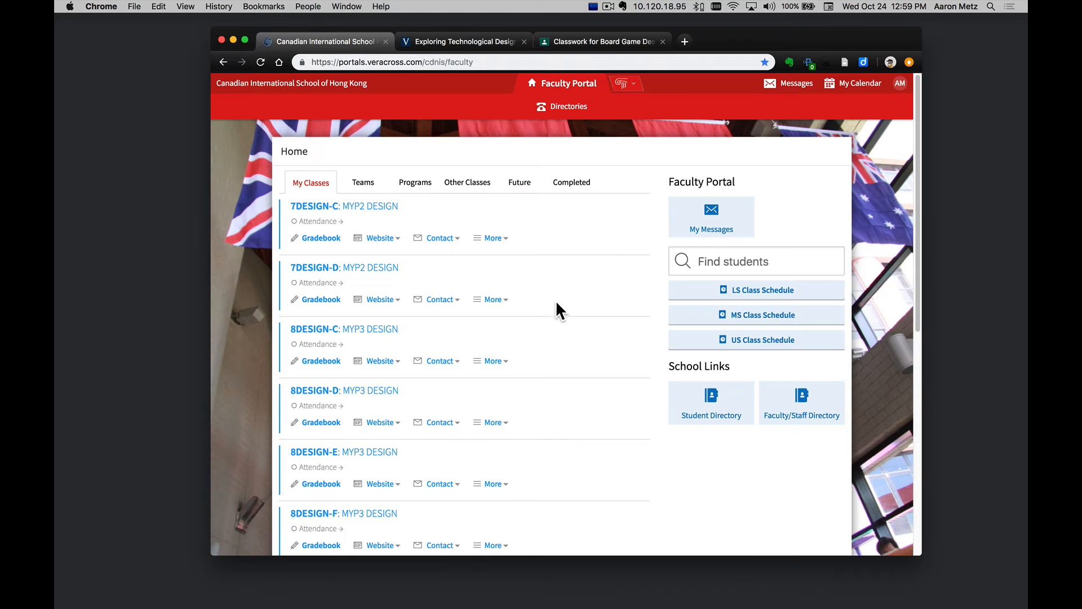
- Open website management for the TDJ1O-4 Exploring Technological Design class from the faculty portal's class list
{"action": "scroll", "coordinate": [600, 333], "scroll_direction": "down", "scroll_amount": 1}
{"action": "scroll", "coordinate": [601, 333], "scroll_direction": "up", "scroll_amount": 1}
{"action": "scroll", "coordinate": [611, 360], "scroll_direction": "down", "scroll_amount": 2}
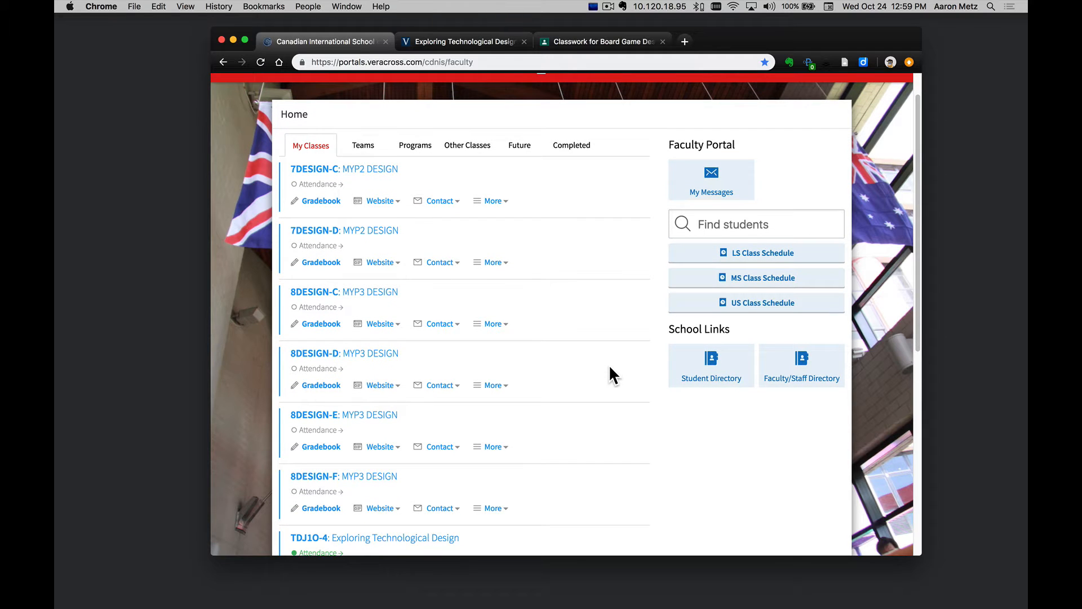
{"action": "scroll", "coordinate": [610, 369], "scroll_direction": "down", "scroll_amount": 3}
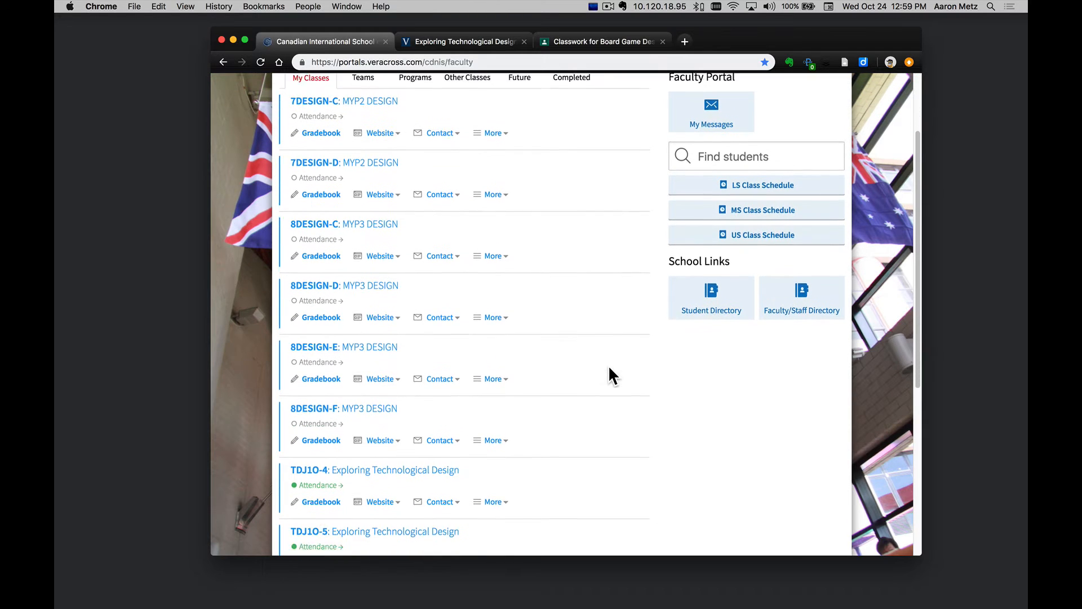
{"action": "scroll", "coordinate": [609, 368], "scroll_direction": "down", "scroll_amount": 5}
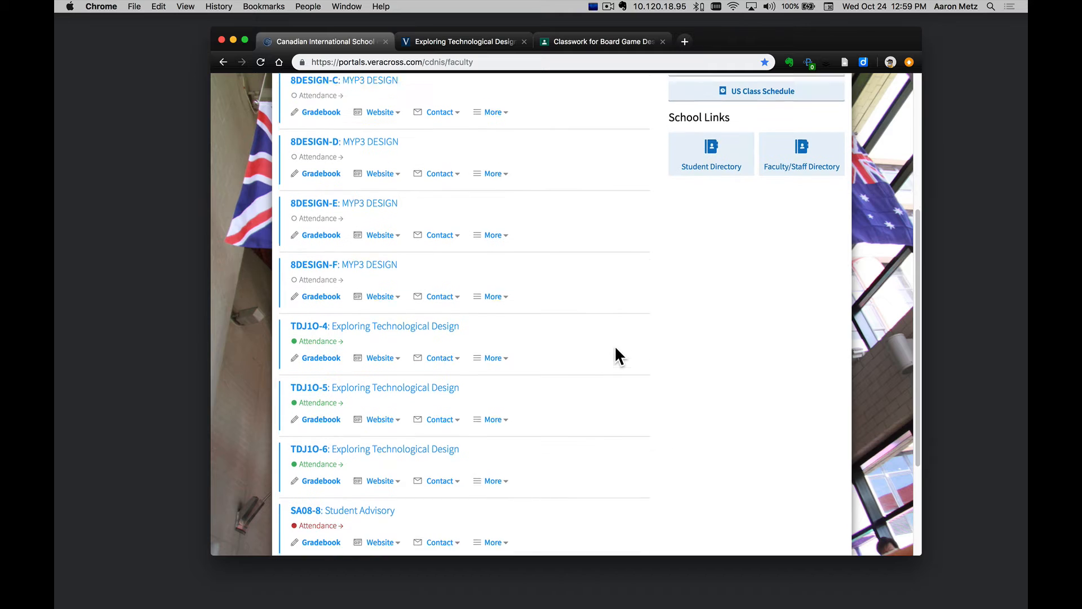
{"action": "scroll", "coordinate": [617, 355], "scroll_direction": "down", "scroll_amount": 1}
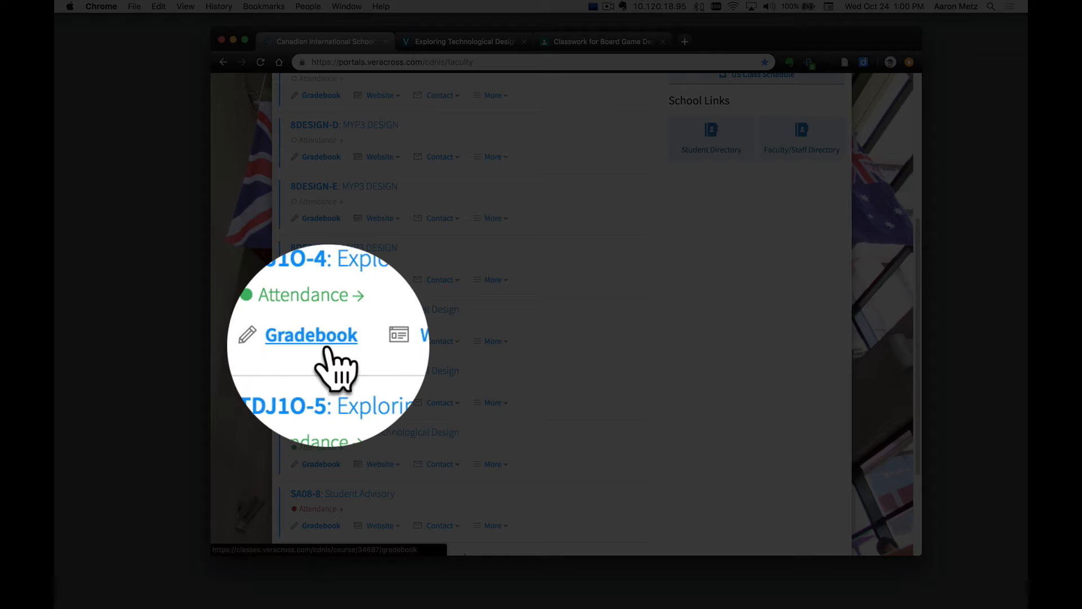
{"action": "left_click", "coordinate": [376, 341]}
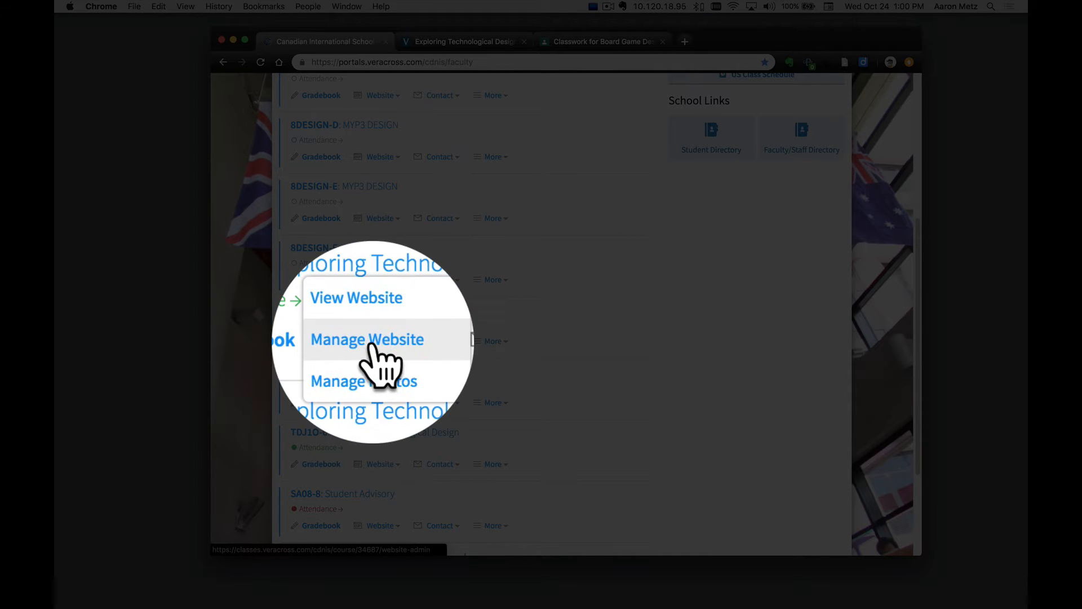
{"action": "left_click", "coordinate": [375, 355]}
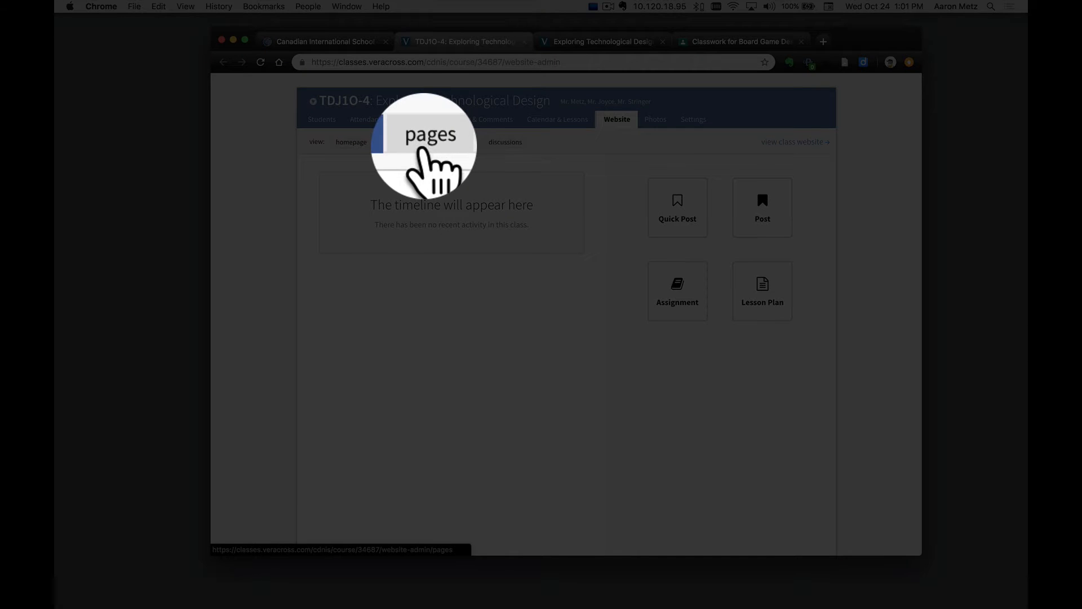
- Create a new class website page titled "Design 9-4" and continue to its editor
{"action": "left_click", "coordinate": [426, 142]}
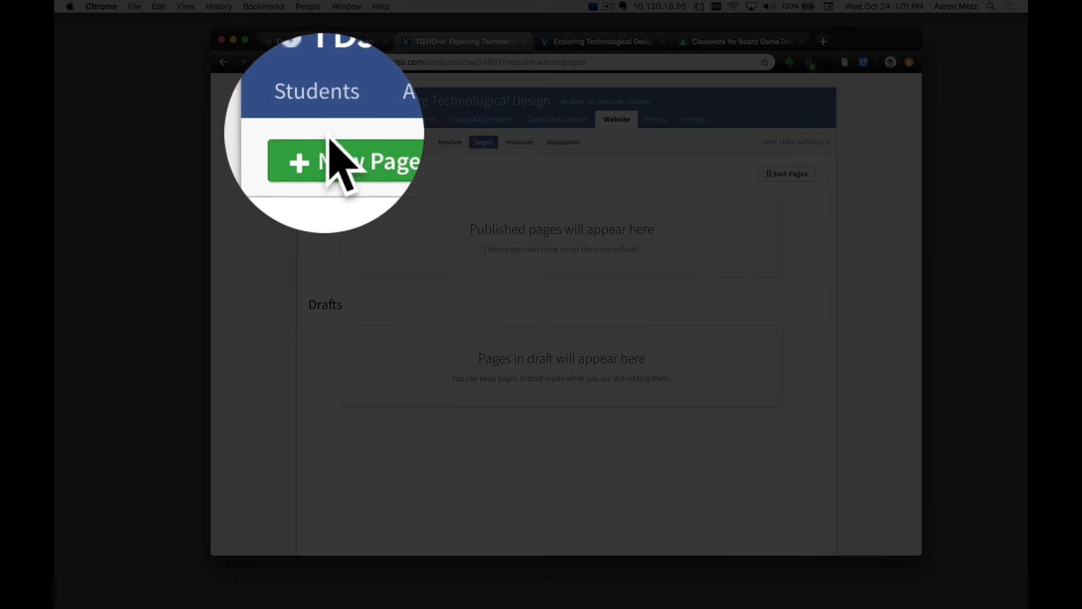
{"action": "left_click", "coordinate": [327, 143]}
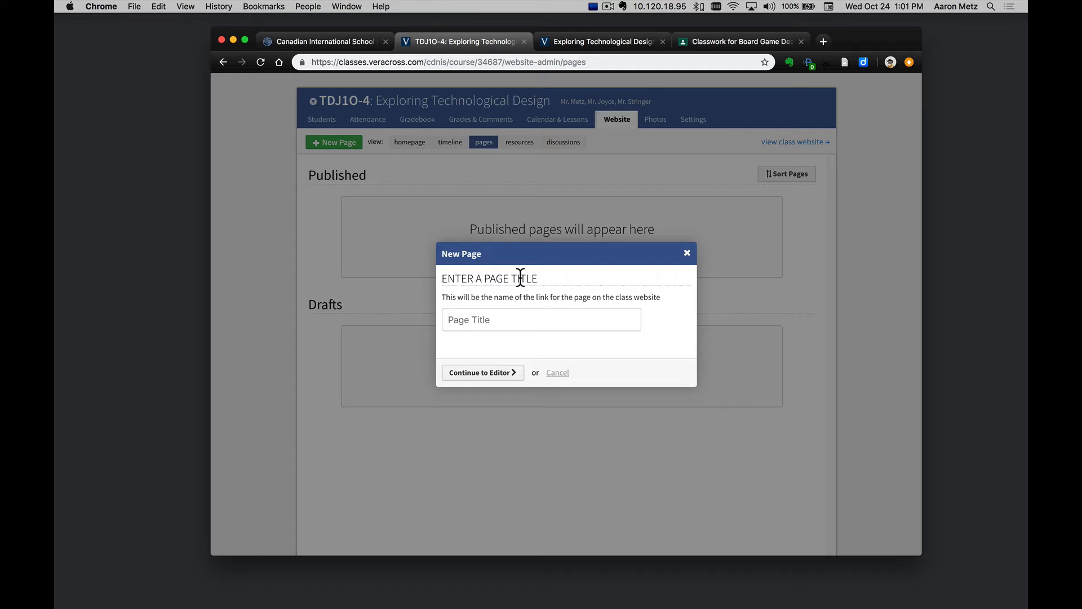
{"action": "left_click", "coordinate": [492, 315]}
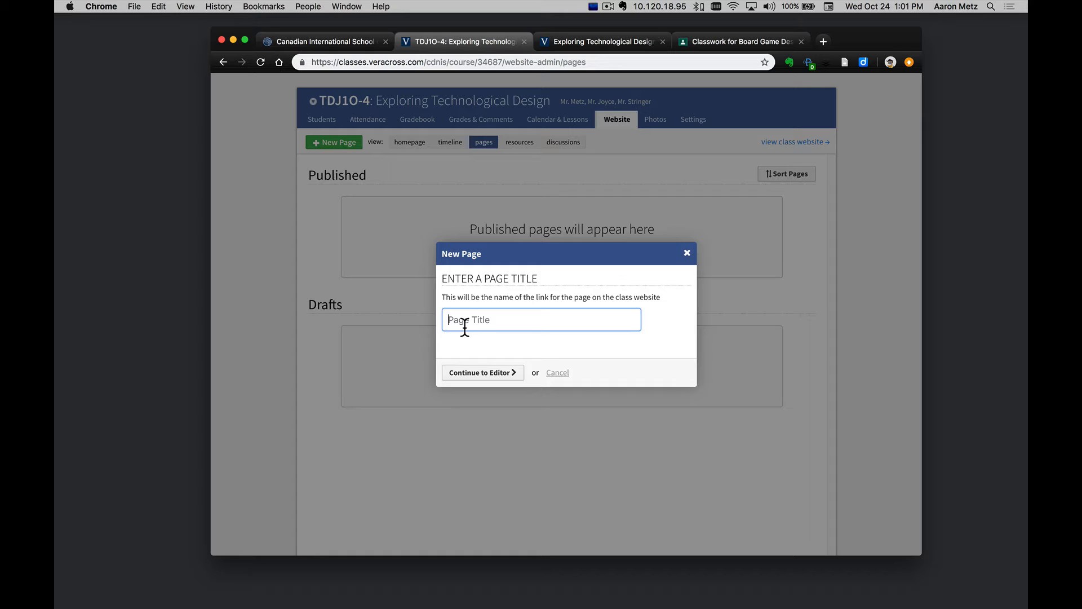
{"action": "type", "text": "d"}
{"action": "key", "text": "BackSpace"}
{"action": "type", "text": "Design 9-4"}
{"action": "left_click", "coordinate": [495, 374]}
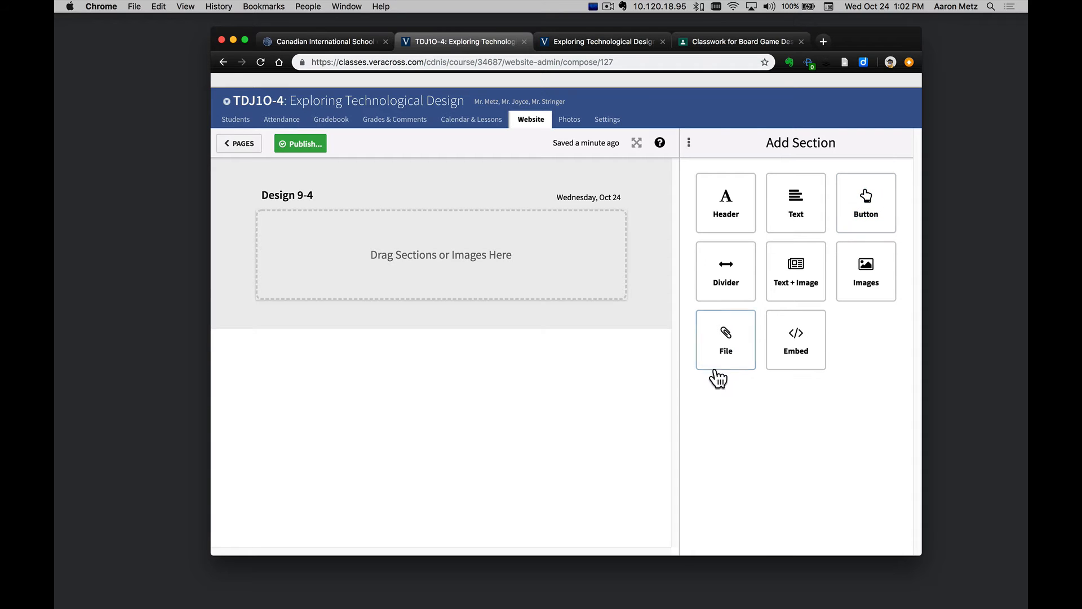
- Add a header section to the page and set its text to "Welcome to Design"
{"action": "left_click", "coordinate": [733, 223]}
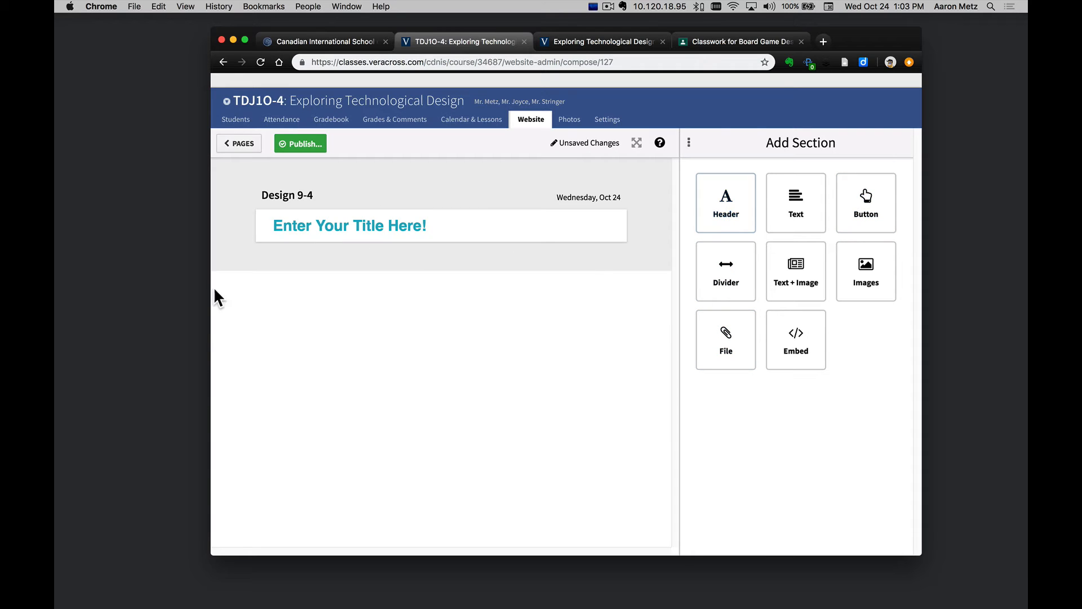
{"action": "left_click", "coordinate": [394, 218]}
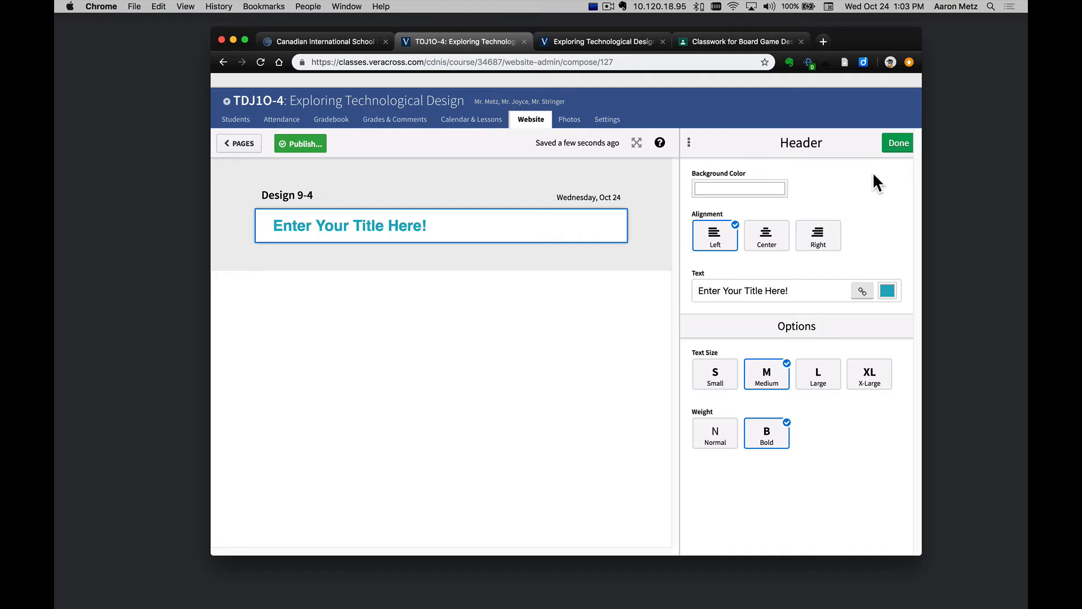
{"action": "left_click_drag", "start_coordinate": [796, 292], "coordinate": [680, 290]}
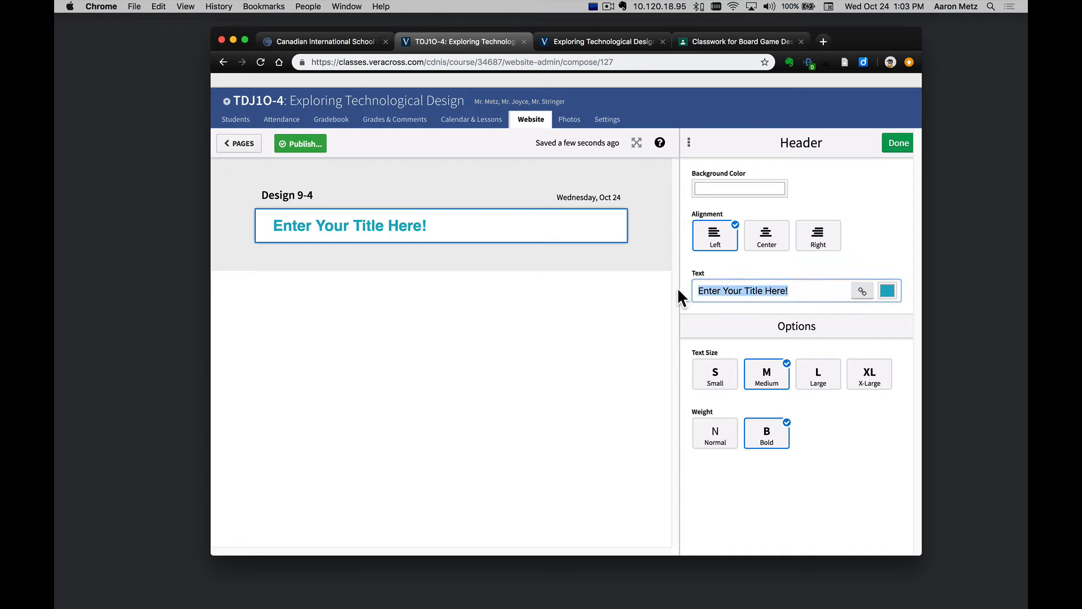
{"action": "type", "text": "Welcome"}
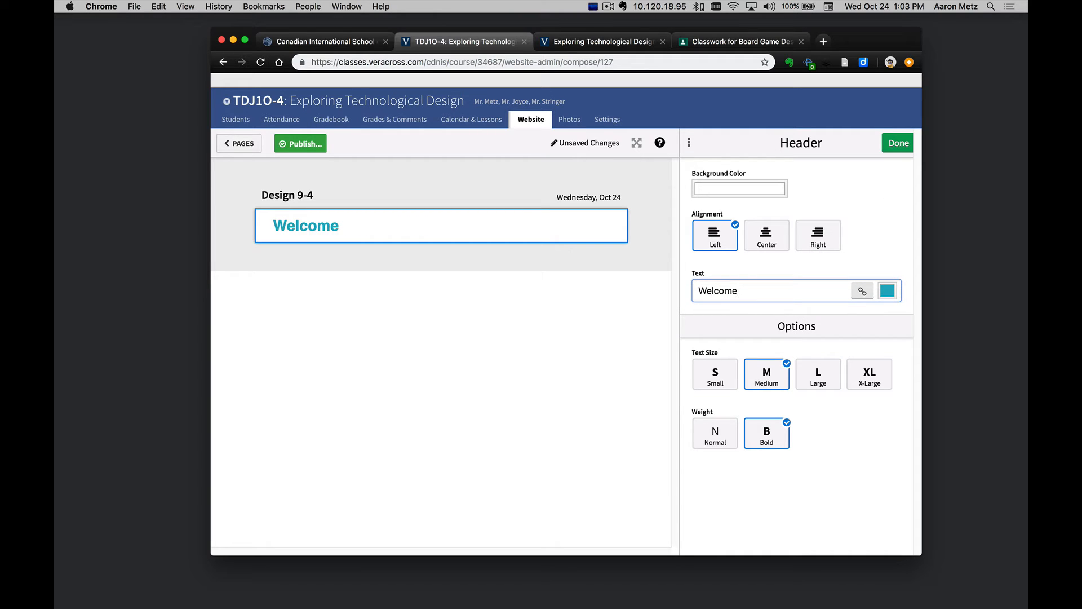
{"action": "type", "text": "!"}
{"action": "key", "text": "BackSpace"}
{"action": "type", "text": "to Design"}
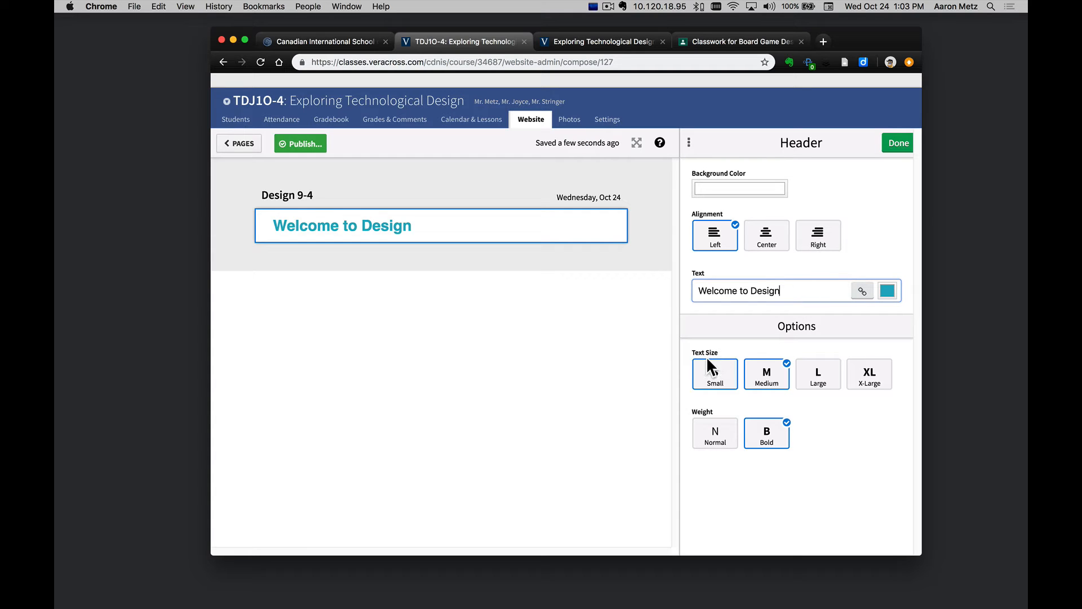
- Change the header's text colour to a darker blue and its text size to Large, and finish editing it
{"action": "left_click", "coordinate": [886, 291]}
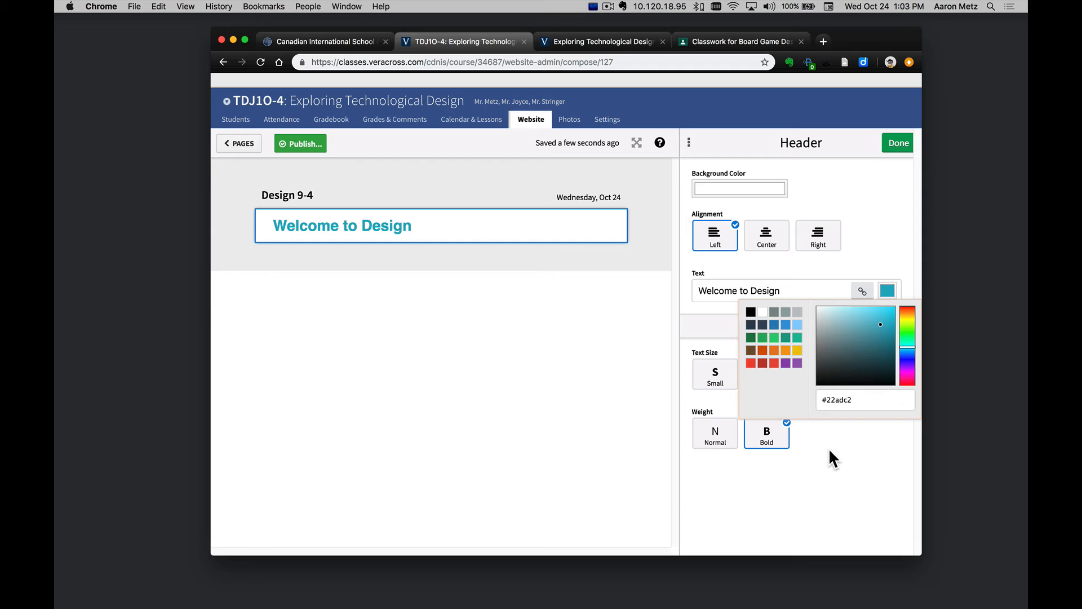
{"action": "left_click", "coordinate": [776, 326]}
{"action": "left_click", "coordinate": [856, 516]}
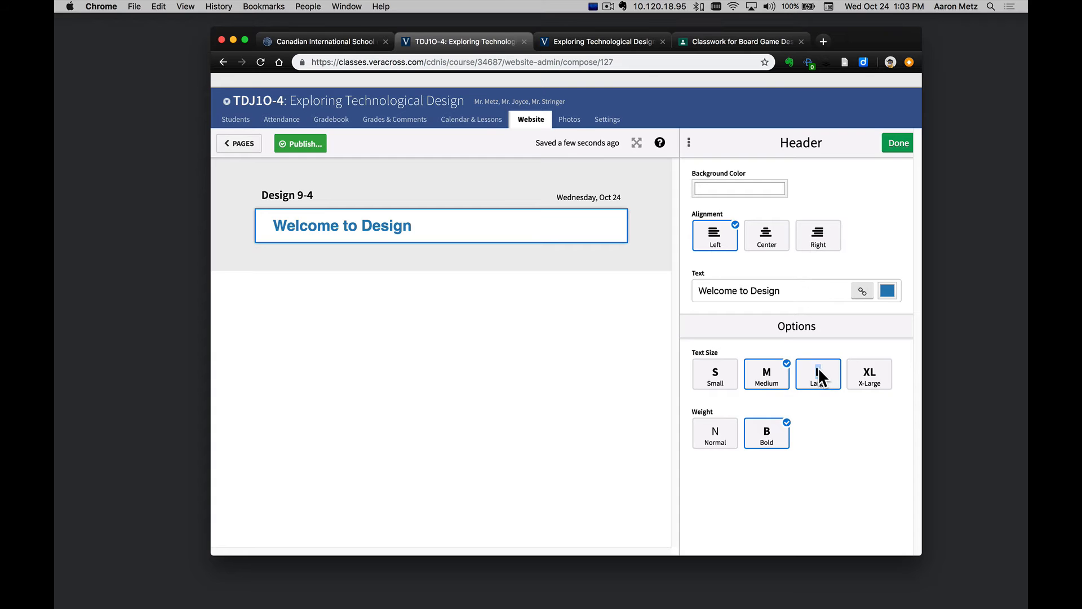
{"action": "left_click", "coordinate": [820, 377]}
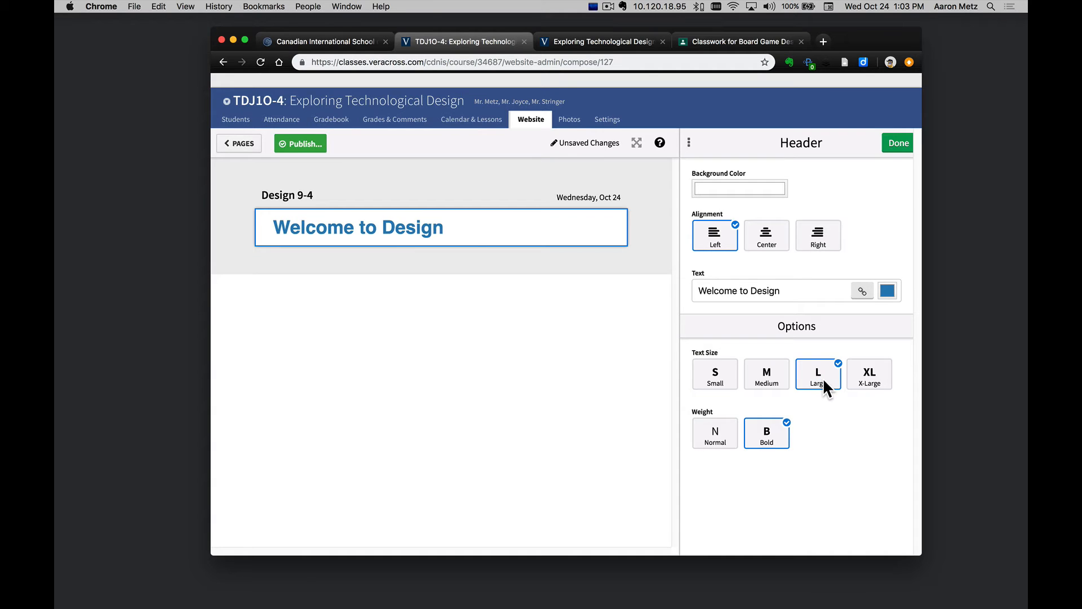
{"action": "left_click", "coordinate": [897, 144]}
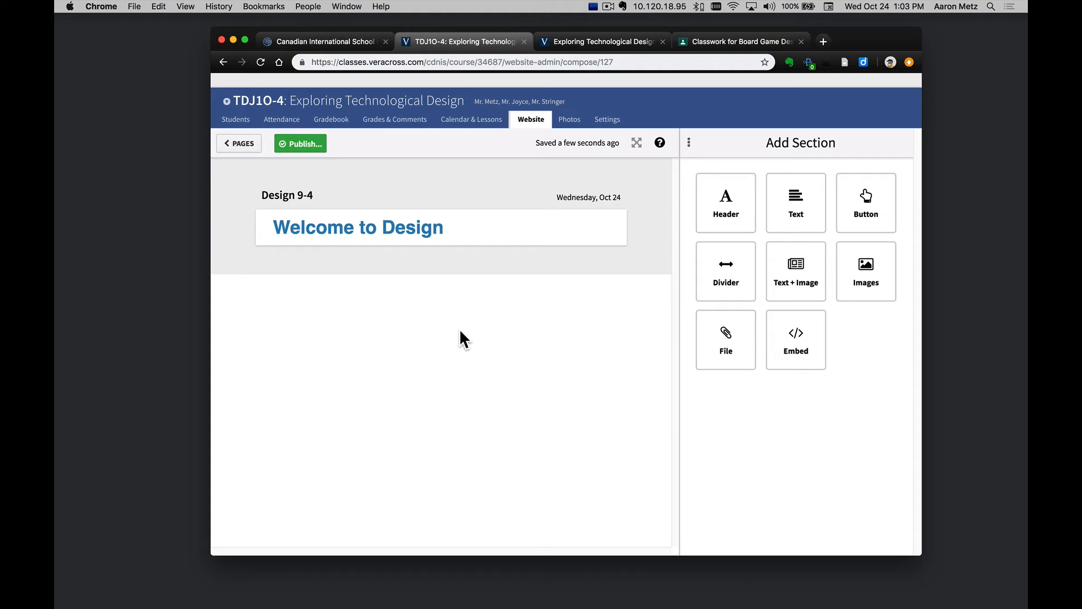
- Add a Text + Image section below the header and open its settings down to the text editor
{"action": "left_click", "coordinate": [792, 284]}
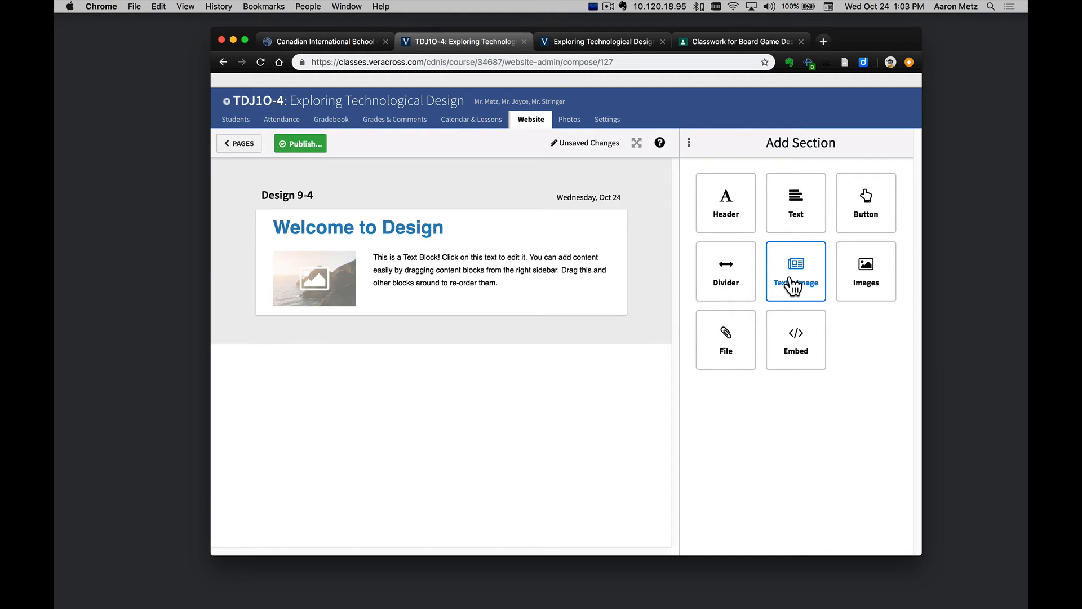
{"action": "mouse_move", "coordinate": [452, 268]}
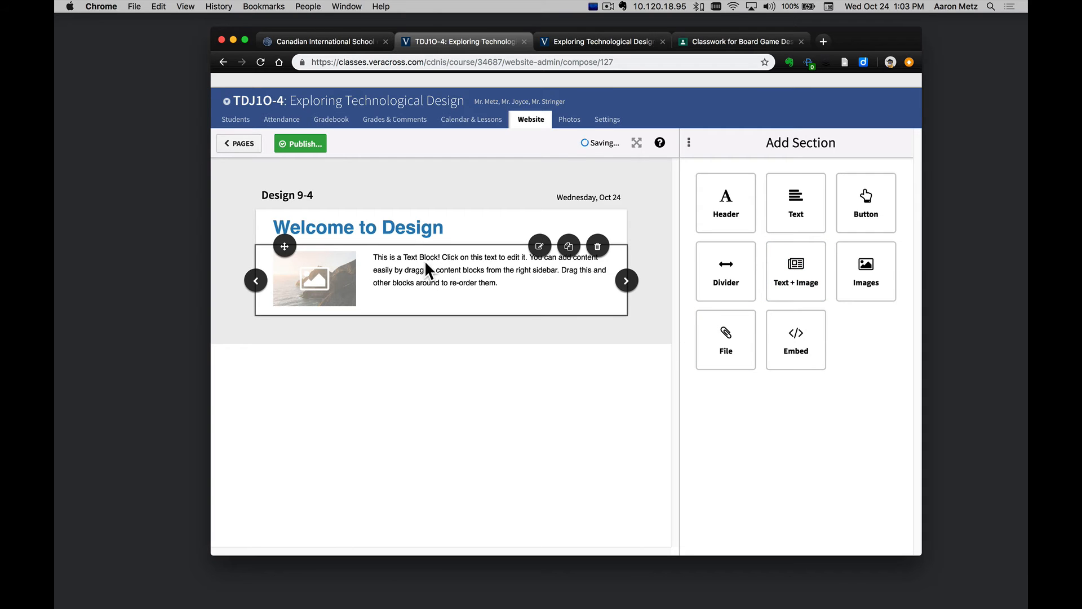
{"action": "left_click", "coordinate": [411, 263]}
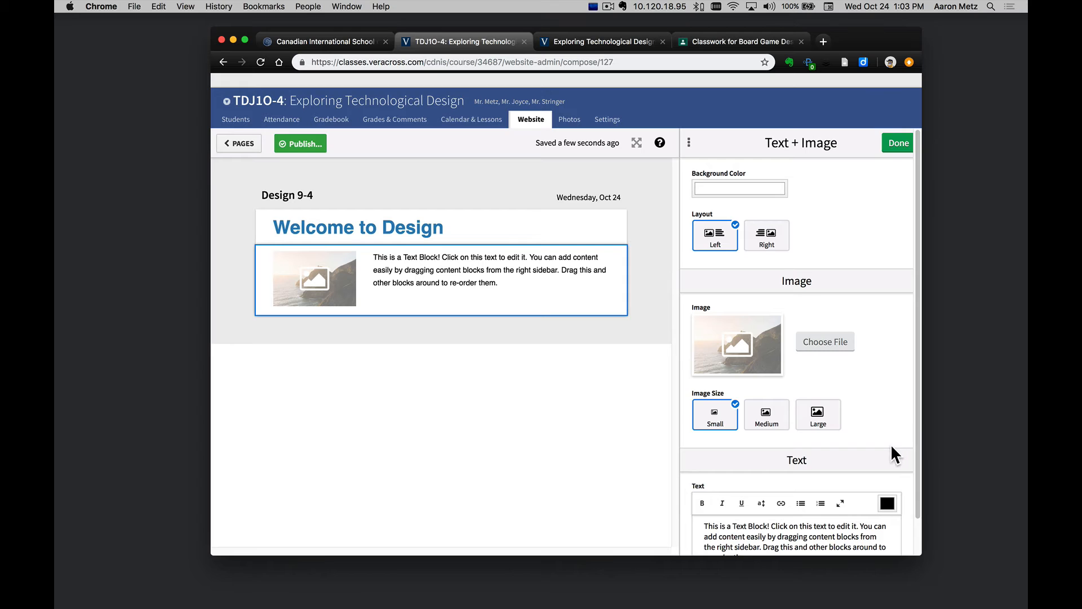
{"action": "scroll", "coordinate": [891, 446], "scroll_direction": "down", "scroll_amount": 1}
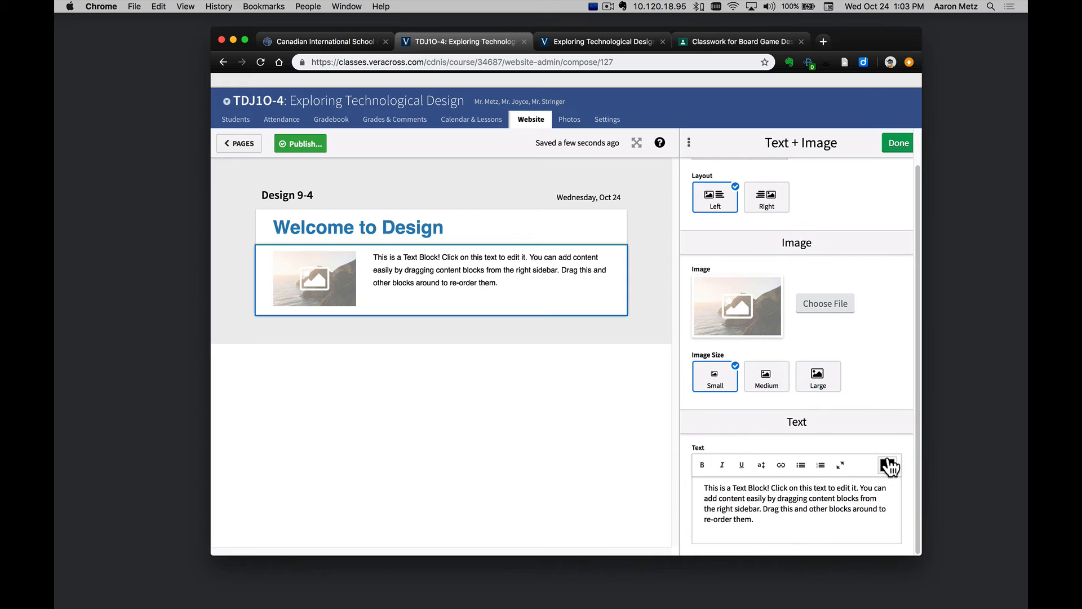
- Copy the course introduction paragraph from the homepage of the TDJ1O-5 class website
{"action": "left_click", "coordinate": [617, 41]}
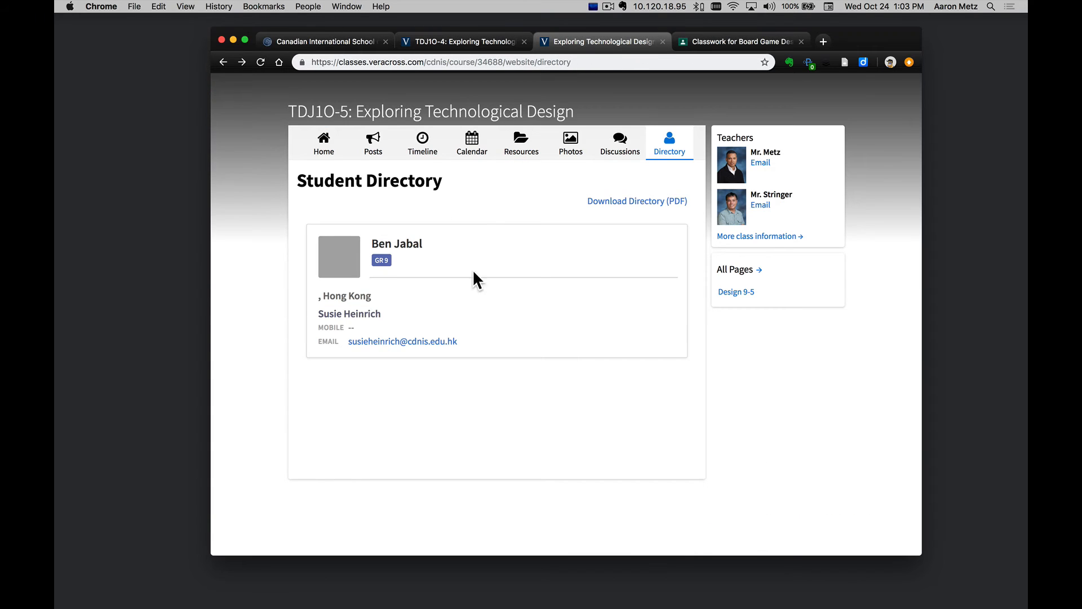
{"action": "left_click", "coordinate": [223, 62]}
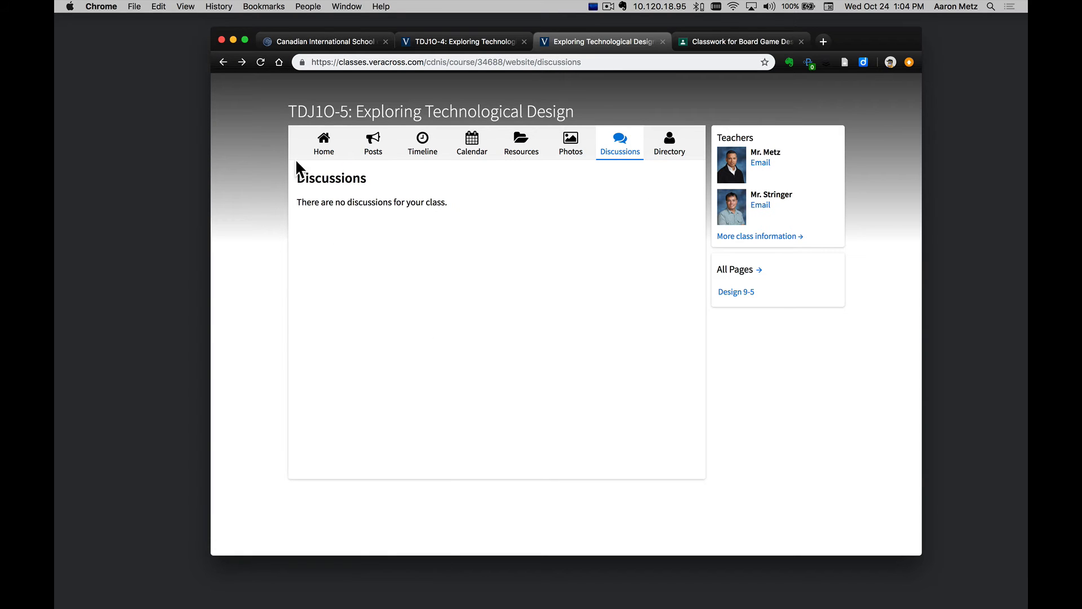
{"action": "left_click", "coordinate": [325, 147]}
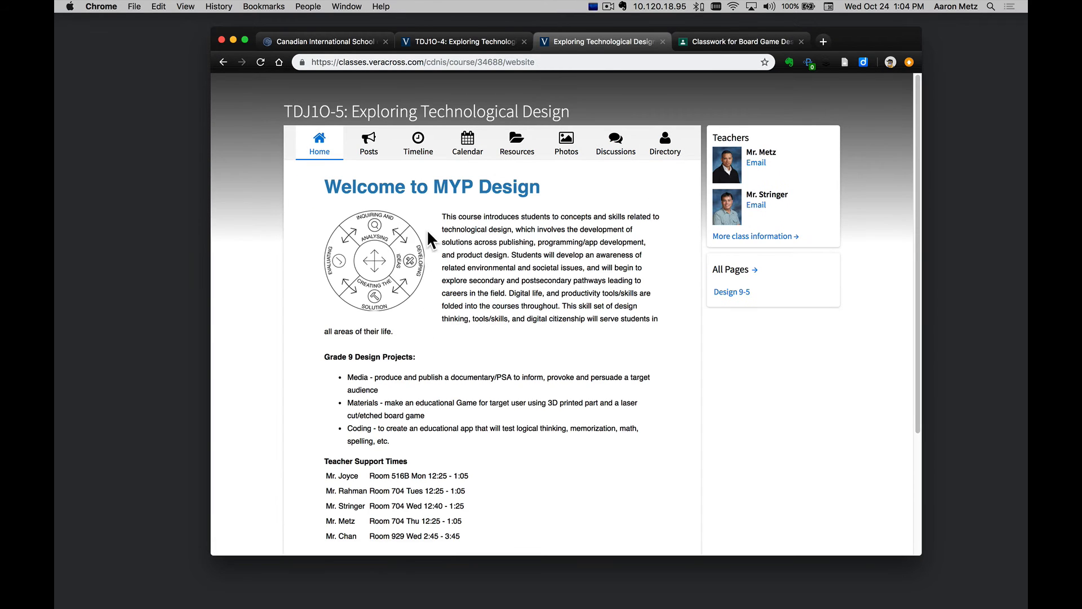
{"action": "left_click_drag", "start_coordinate": [443, 215], "coordinate": [428, 333]}
{"action": "key", "text": "super+c"}
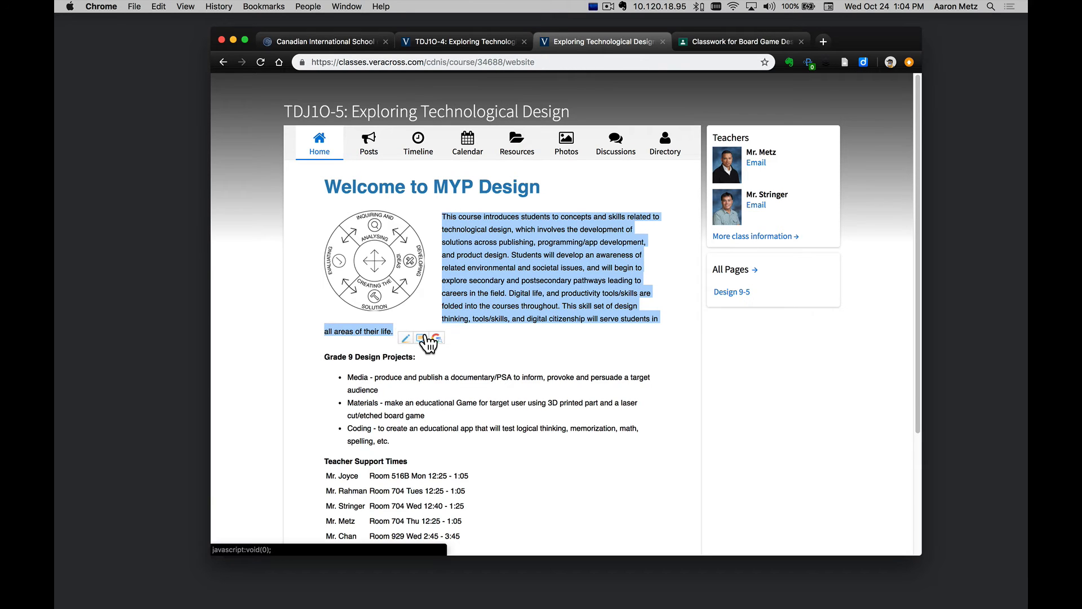
- Replace the placeholder text in the Design 9-4 page's Text + Image section with the copied course introduction paragraph
{"action": "left_click", "coordinate": [459, 41]}
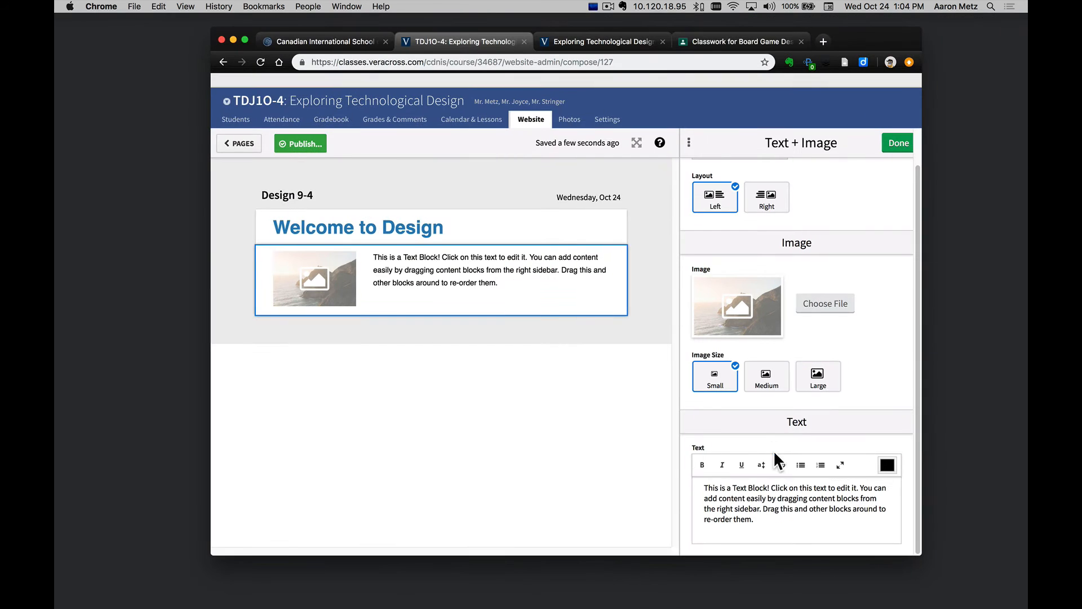
{"action": "left_click", "coordinate": [776, 499]}
{"action": "key", "text": "super+a"}
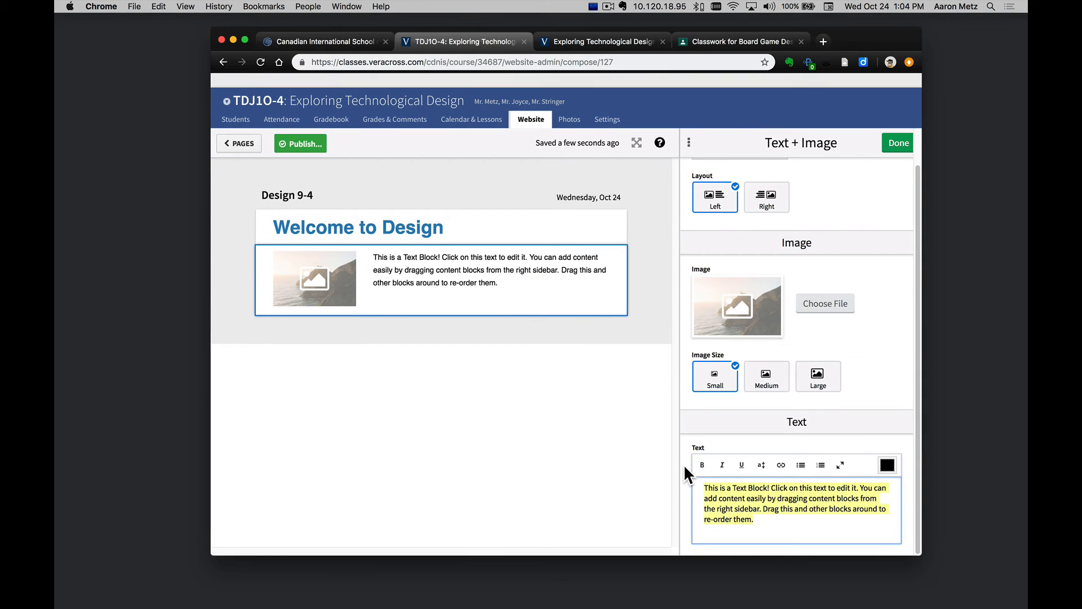
{"action": "key", "text": "super+v"}
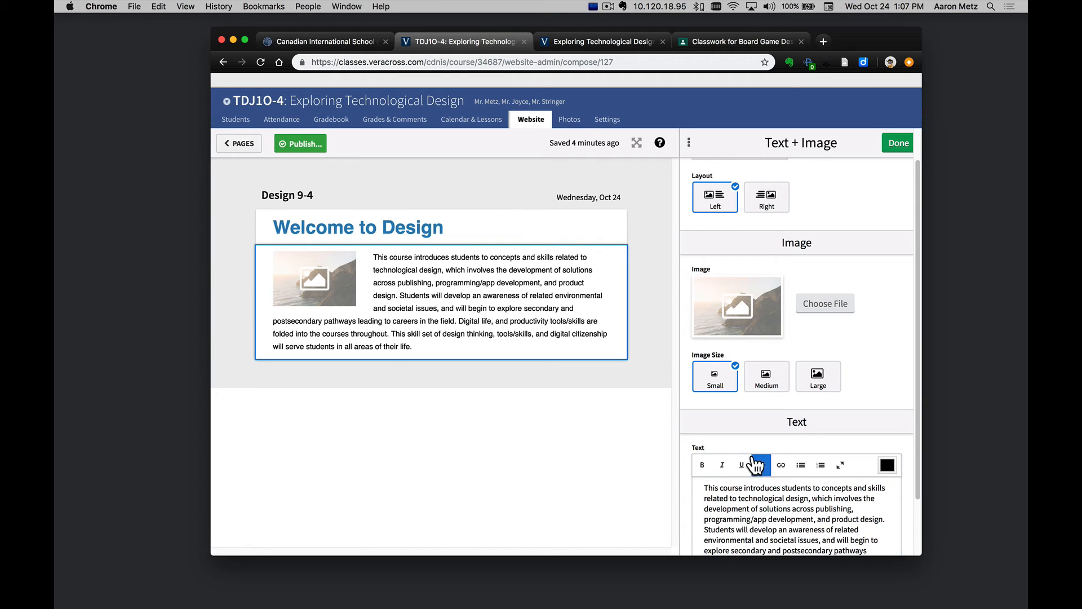
- Set the section's image to photo.jpg from the Desktop folder and make its image size Medium
{"action": "mouse_move", "coordinate": [459, 309]}
{"action": "left_click", "coordinate": [846, 310]}
{"action": "left_click", "coordinate": [249, 175]}
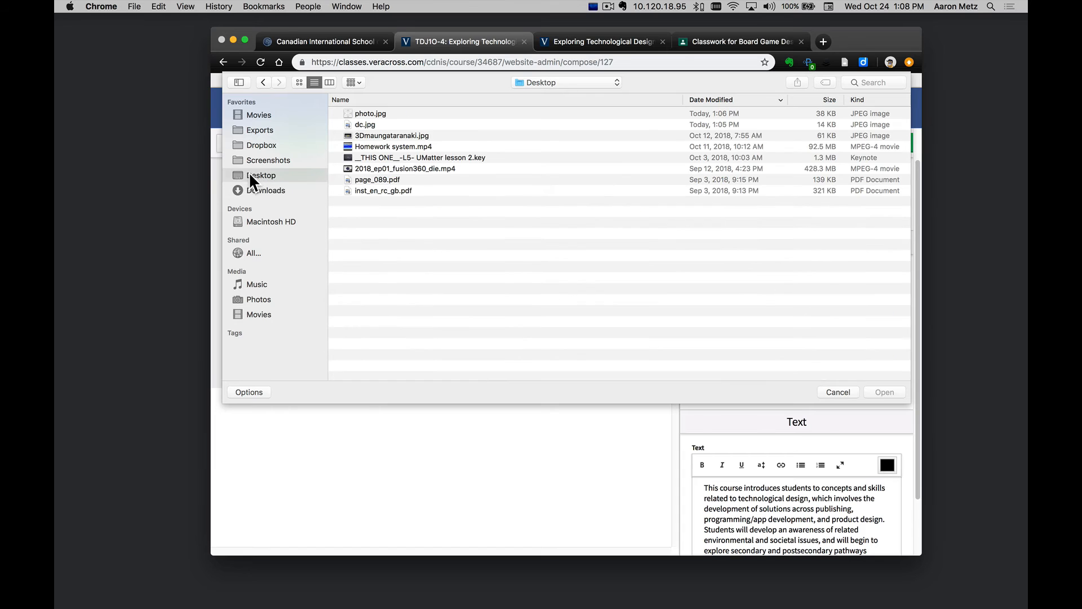
{"action": "left_click", "coordinate": [392, 119]}
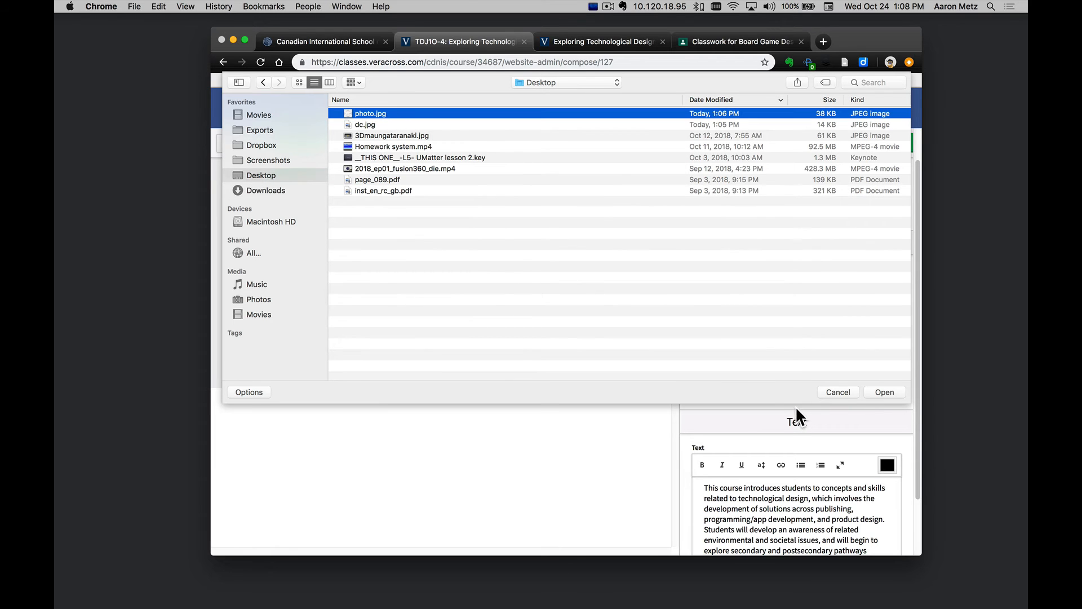
{"action": "left_click", "coordinate": [885, 392]}
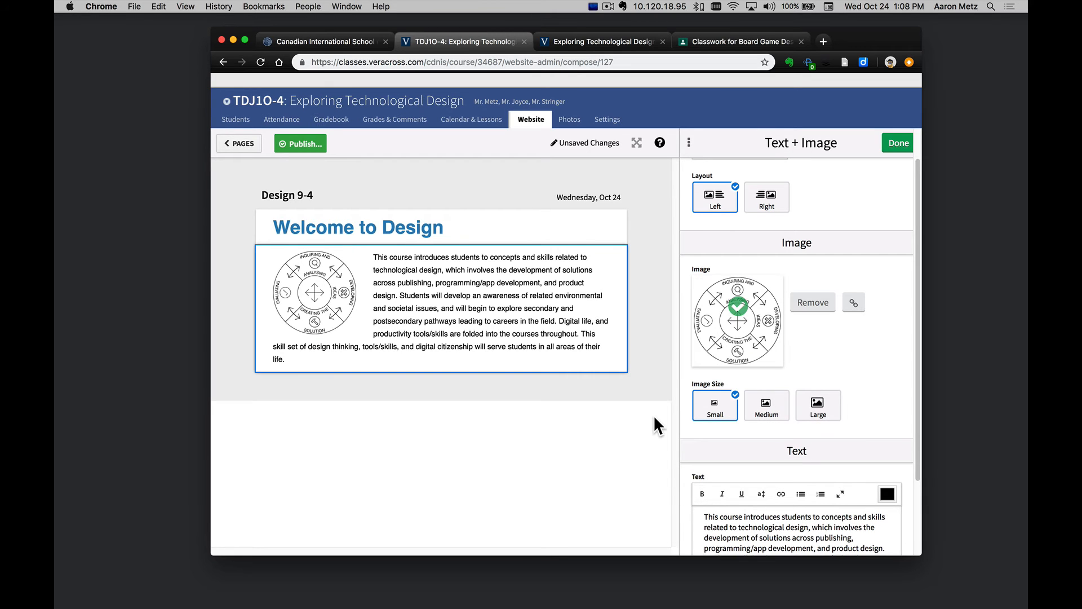
{"action": "left_click", "coordinate": [766, 408]}
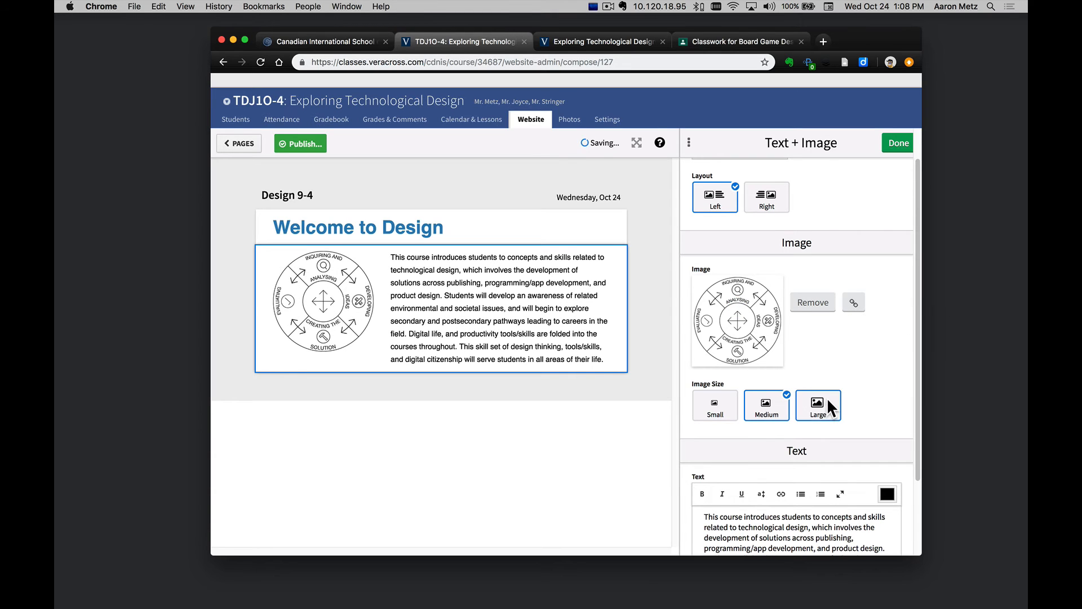
- Split the introduction into three paragraphs, before "Students will develop" and before "Digital life", and finish editing the section
{"action": "scroll", "coordinate": [827, 411], "scroll_direction": "down", "scroll_amount": 3}
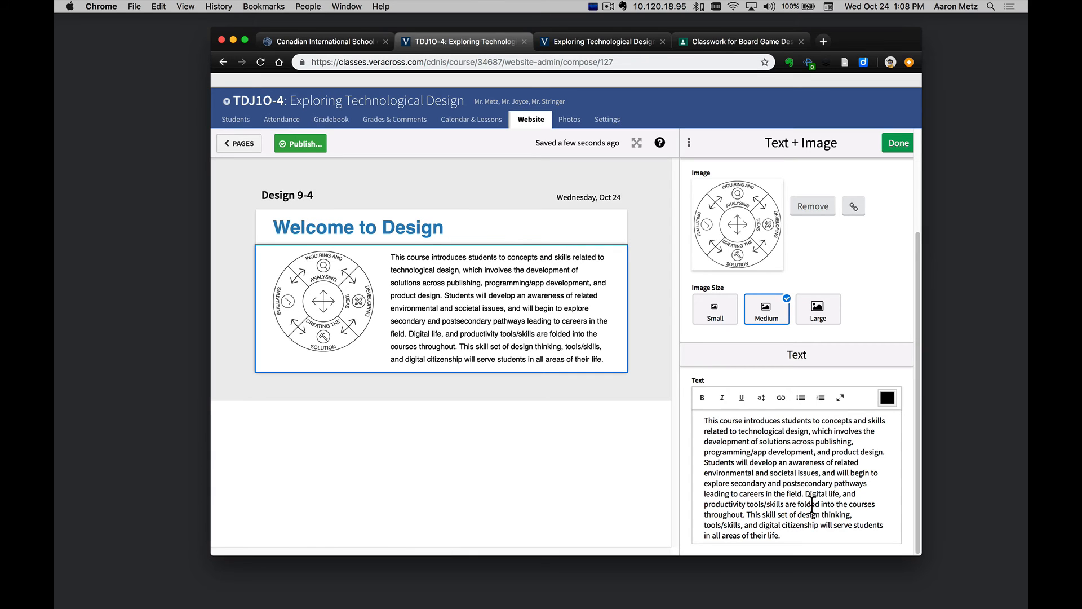
{"action": "left_click", "coordinate": [703, 462]}
{"action": "key", "text": "Return"}
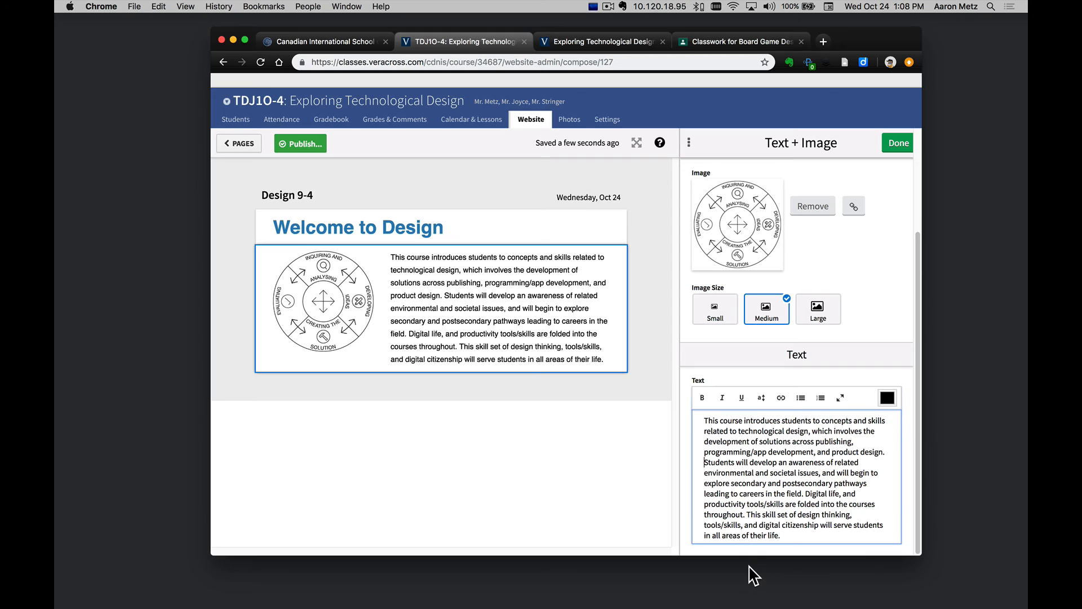
{"action": "key", "text": "Return"}
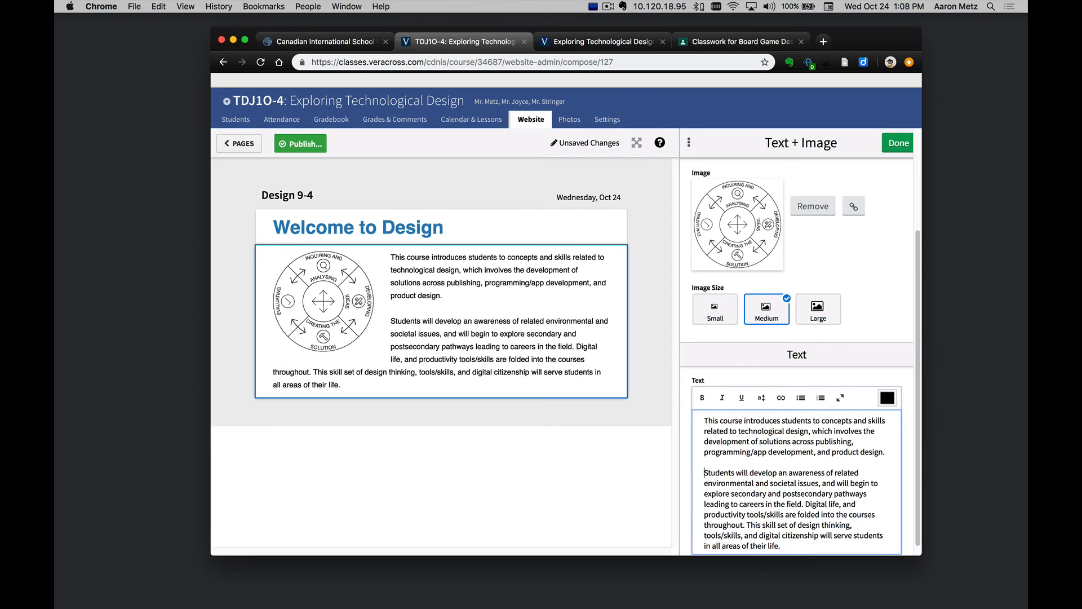
{"action": "left_click", "coordinate": [805, 503]}
{"action": "key", "text": "Return"}
{"action": "key", "text": "Return"}
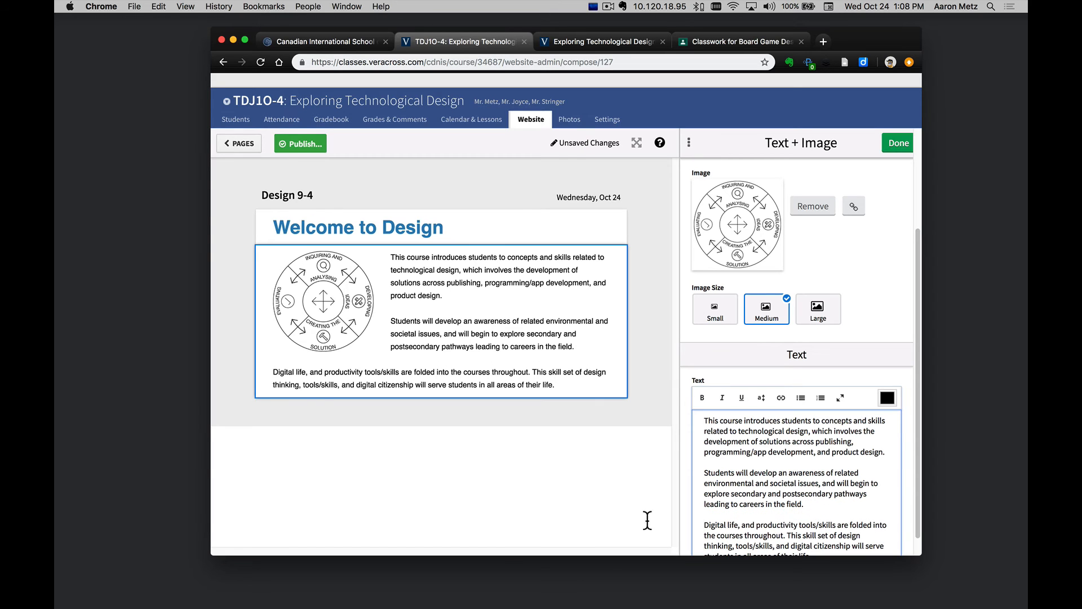
{"action": "left_click", "coordinate": [897, 144]}
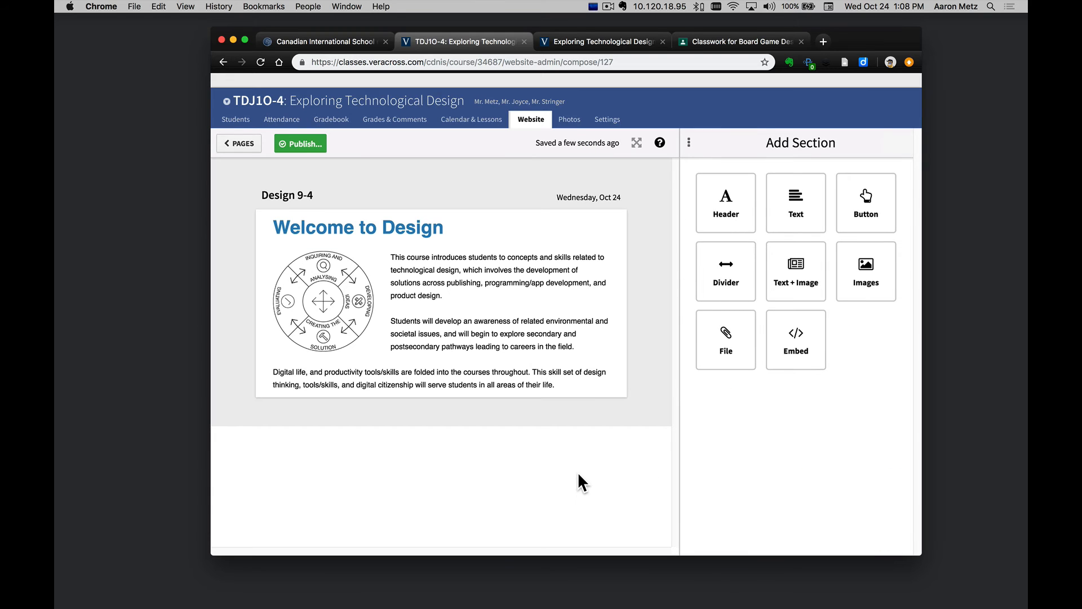
- Add a second header section below the introduction and change its text colour to the darker blue
{"action": "mouse_move", "coordinate": [385, 294]}
{"action": "mouse_move", "coordinate": [499, 256]}
{"action": "left_click", "coordinate": [739, 224]}
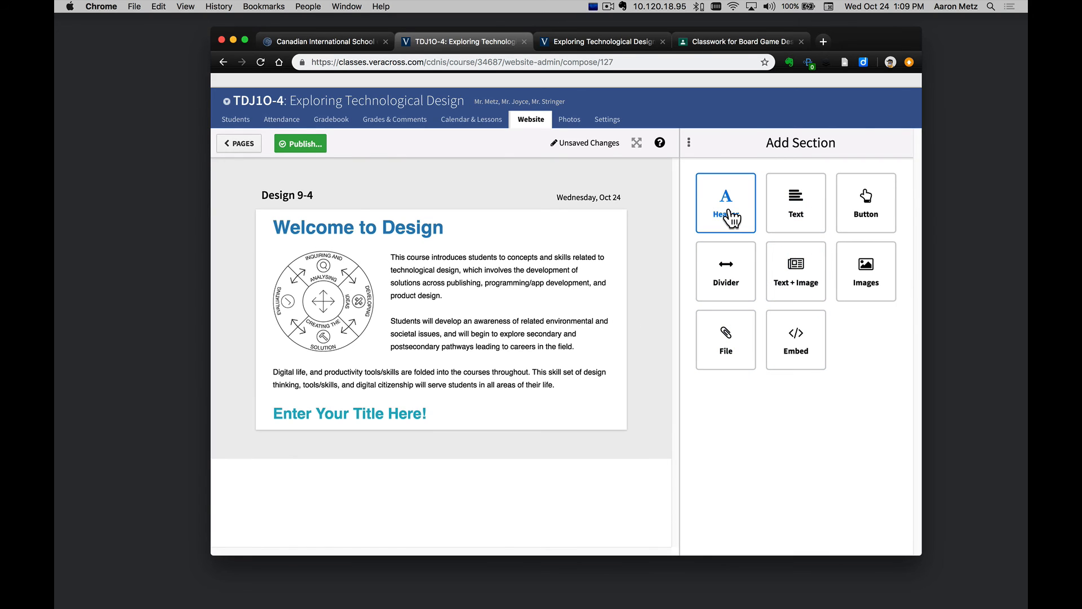
{"action": "left_click", "coordinate": [344, 421]}
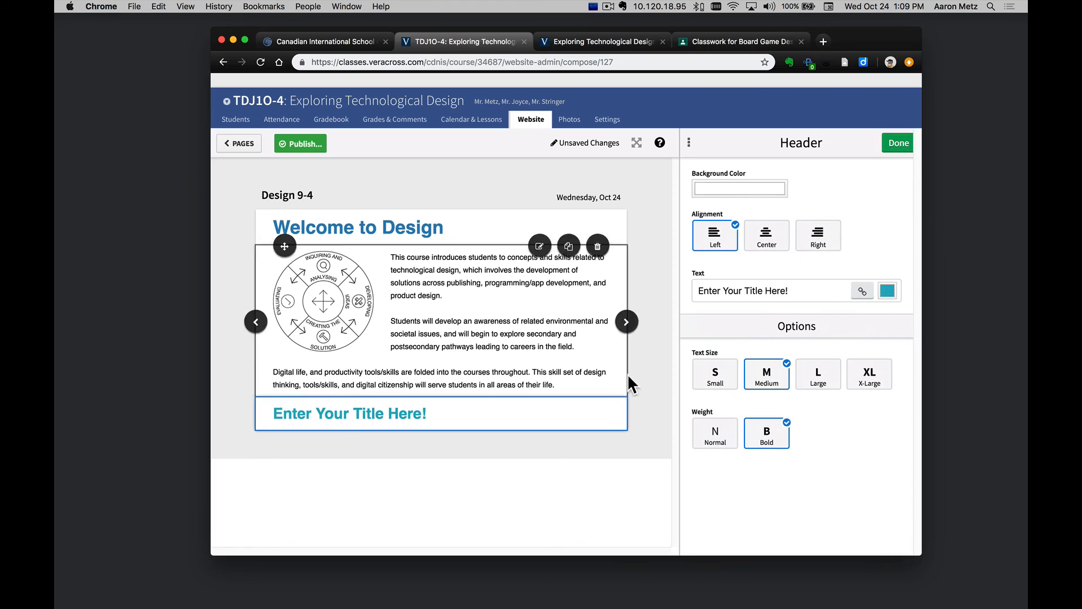
{"action": "left_click", "coordinate": [887, 290]}
{"action": "left_click", "coordinate": [773, 316]}
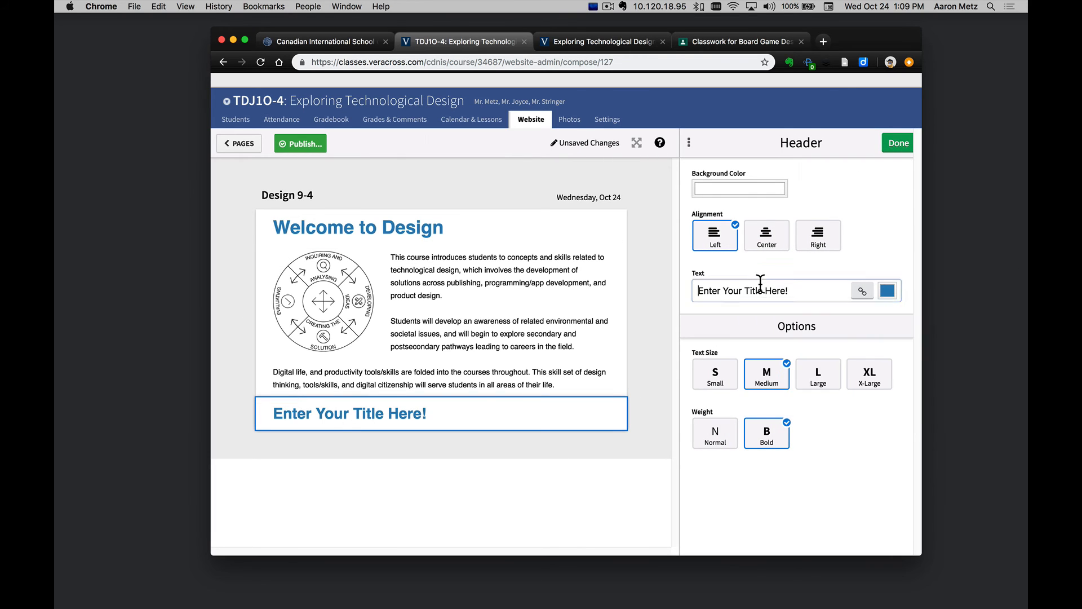
- Set the new header's text to "Useful Links" and finish editing it
{"action": "left_click_drag", "start_coordinate": [789, 291], "coordinate": [663, 296]}
{"action": "type", "text": "Usefule"}
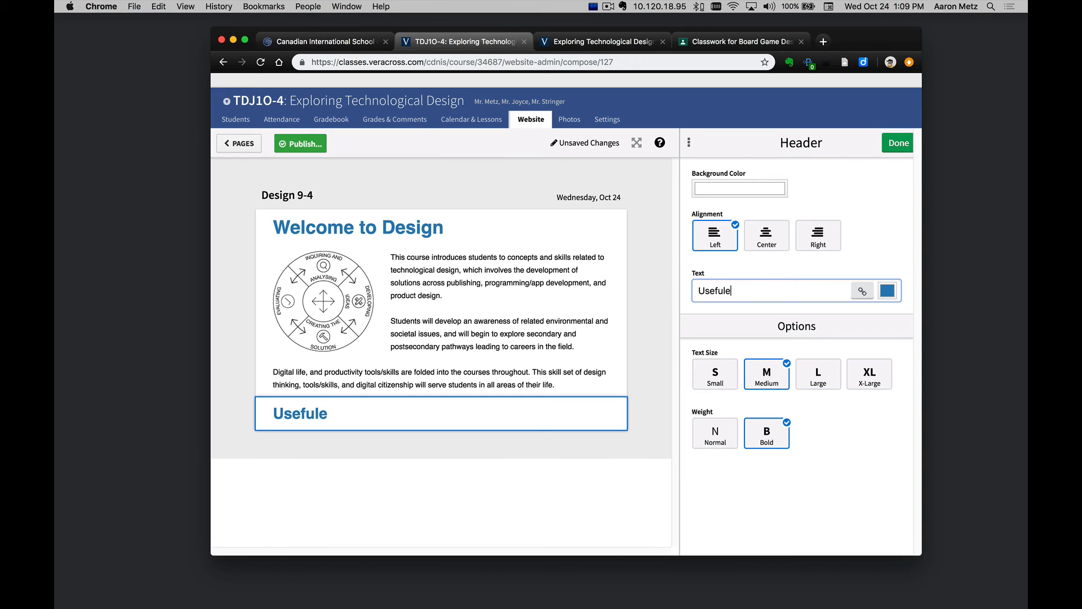
{"action": "key", "text": "BackSpace"}
{"action": "type", "text": "Links"}
{"action": "left_click", "coordinate": [874, 252]}
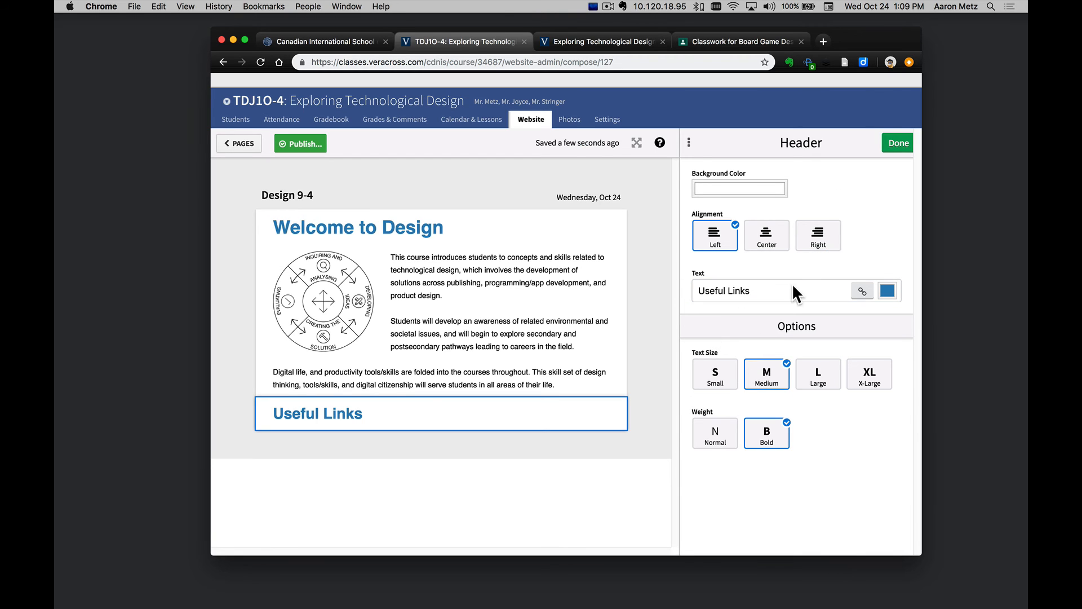
{"action": "left_click", "coordinate": [899, 142]}
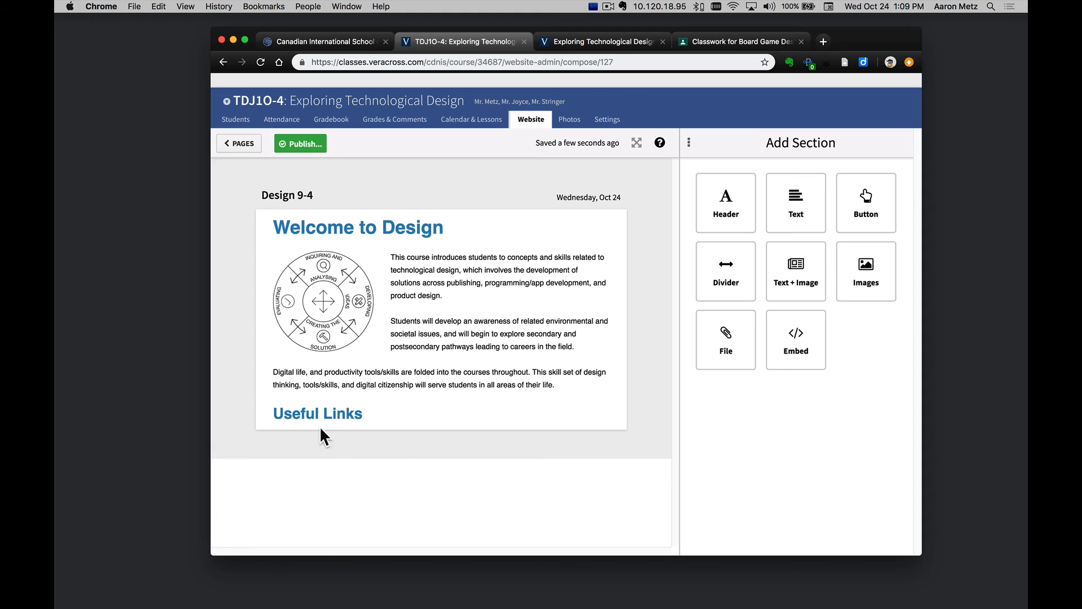
- Add a Button section below the Useful Links header and label the button "Visit Our Google Classroom"
{"action": "mouse_move", "coordinate": [332, 413]}
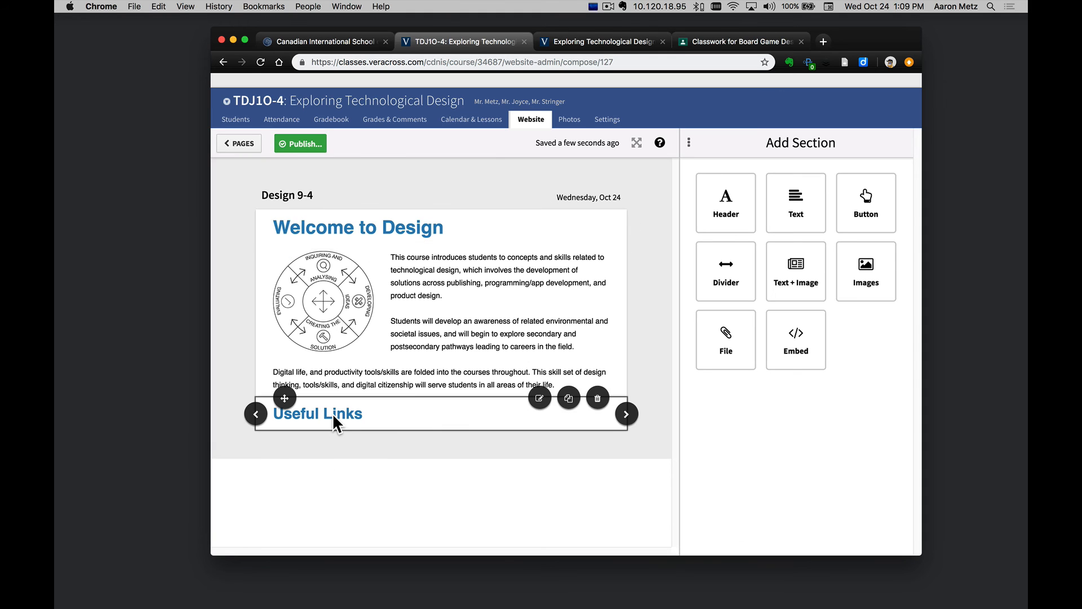
{"action": "left_click", "coordinate": [876, 210]}
{"action": "left_click", "coordinate": [409, 445]}
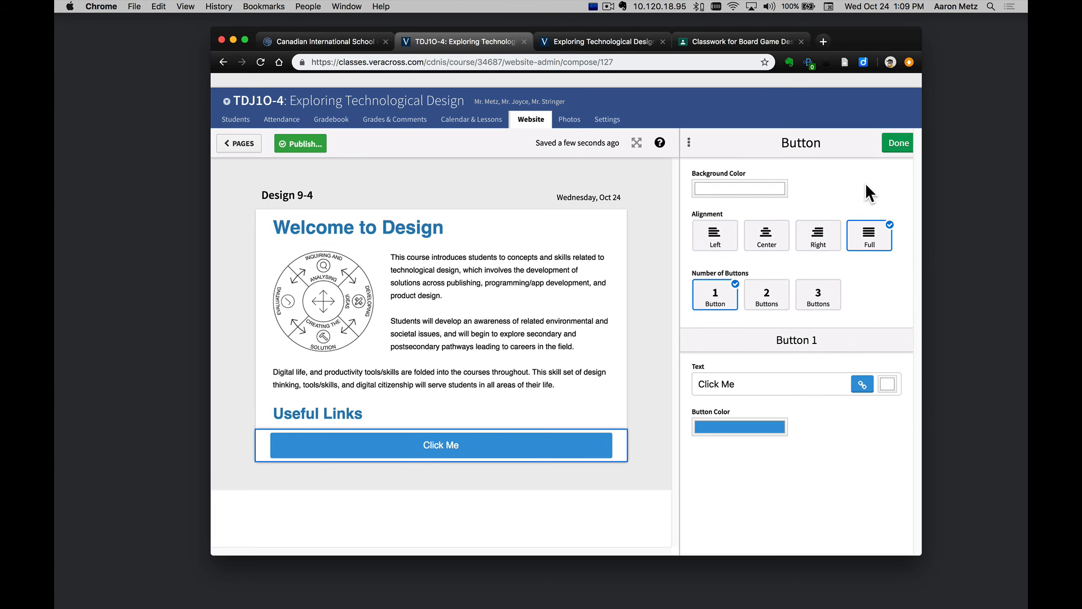
{"action": "left_click", "coordinate": [755, 381]}
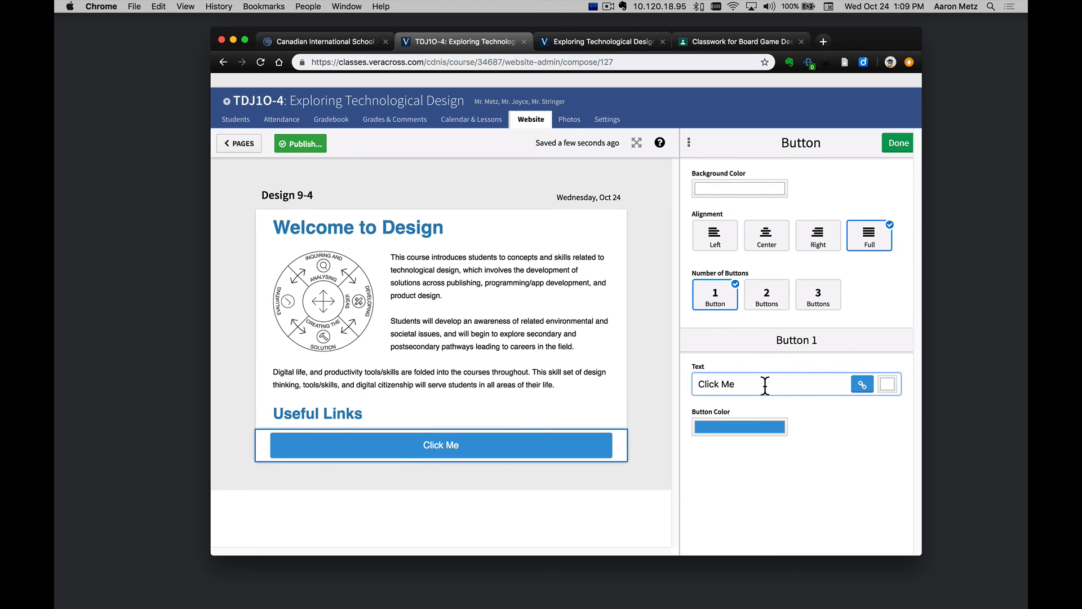
{"action": "triple_click", "coordinate": [764, 384]}
{"action": "type", "text": "Visit "}
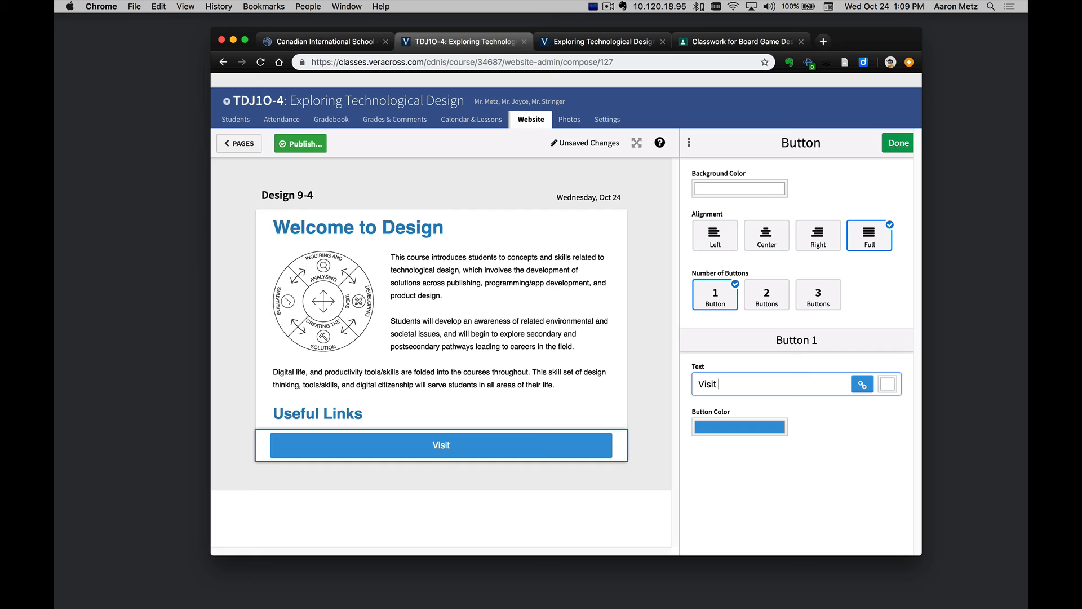
{"action": "type", "text": "Our Google "}
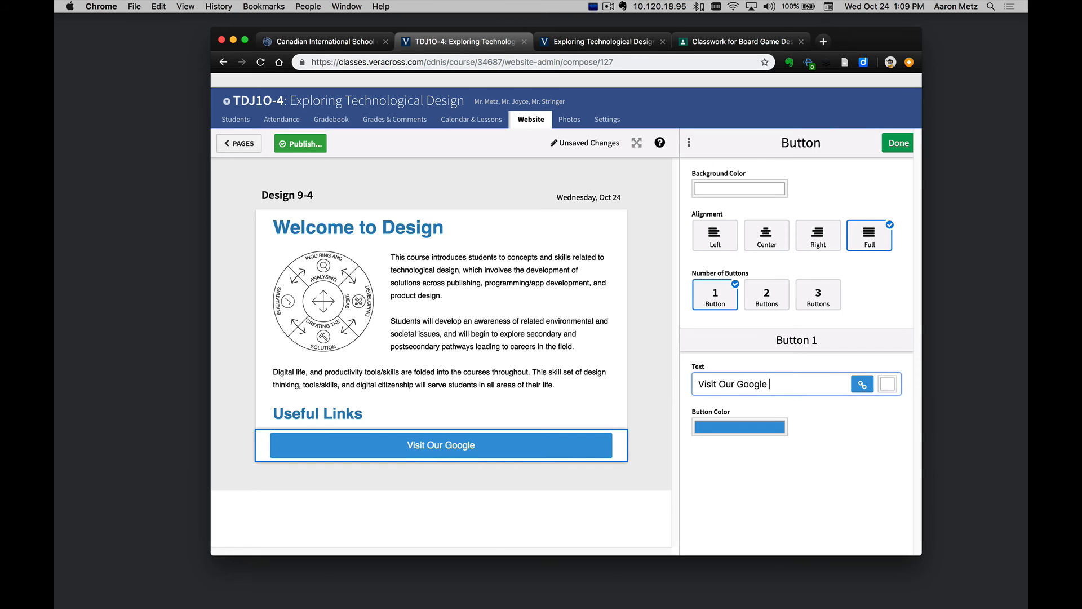
{"action": "type", "text": "Classroom"}
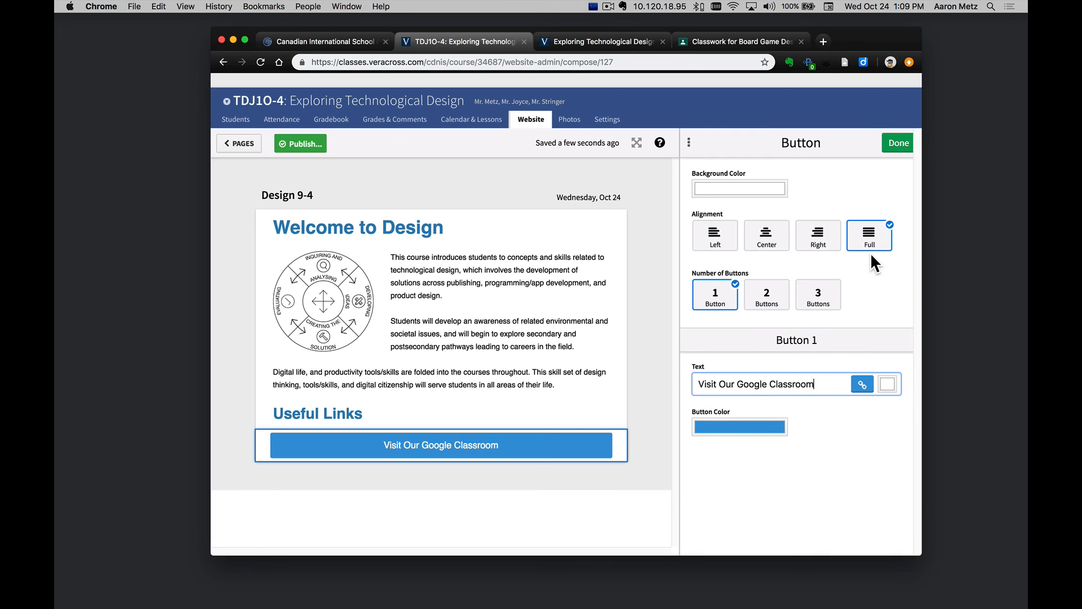
- Link the button to the copied web address of the Board Game Design classwork page and finish editing it
{"action": "left_click", "coordinate": [862, 387]}
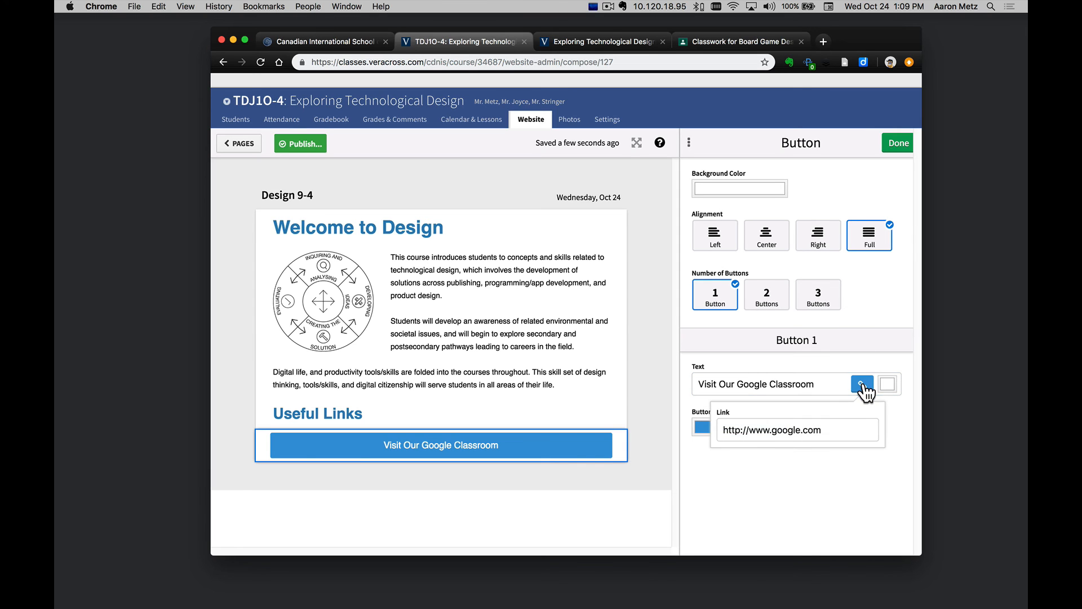
{"action": "left_click", "coordinate": [840, 430]}
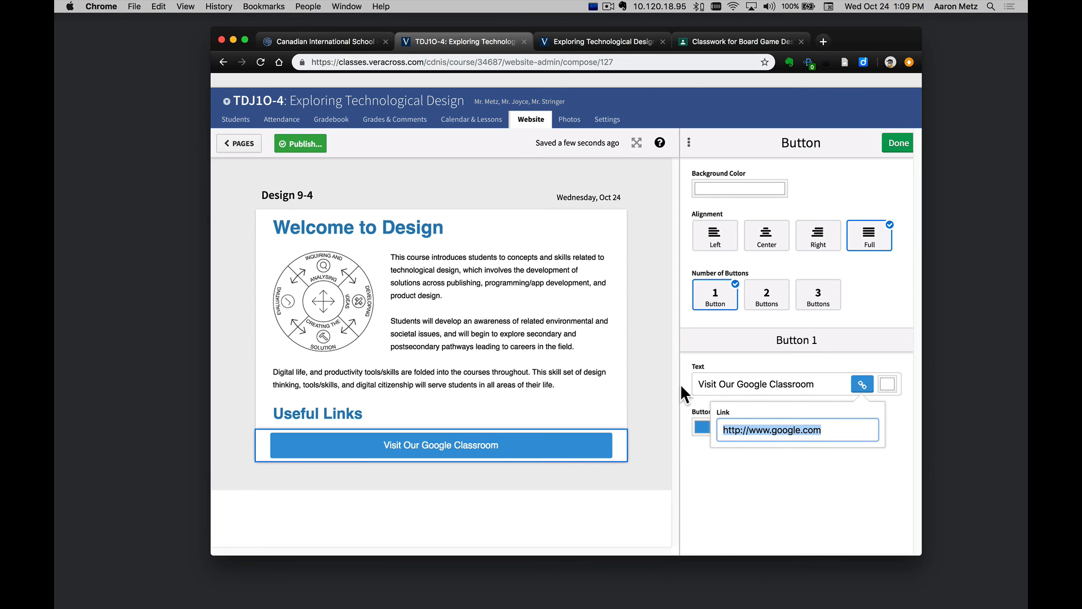
{"action": "left_click", "coordinate": [765, 41]}
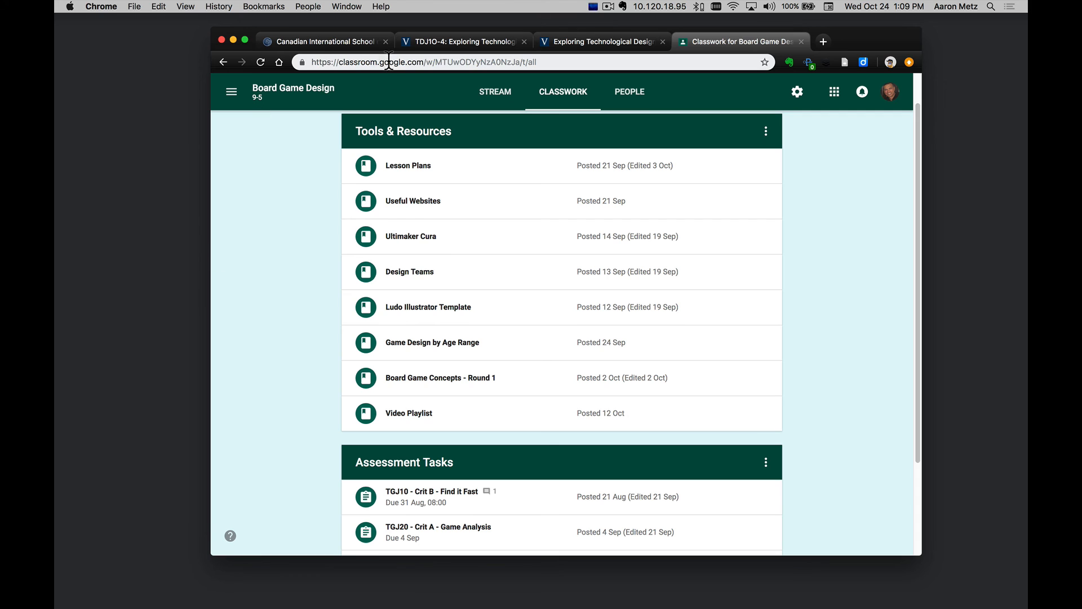
{"action": "left_click", "coordinate": [366, 62]}
{"action": "key", "text": "super+c"}
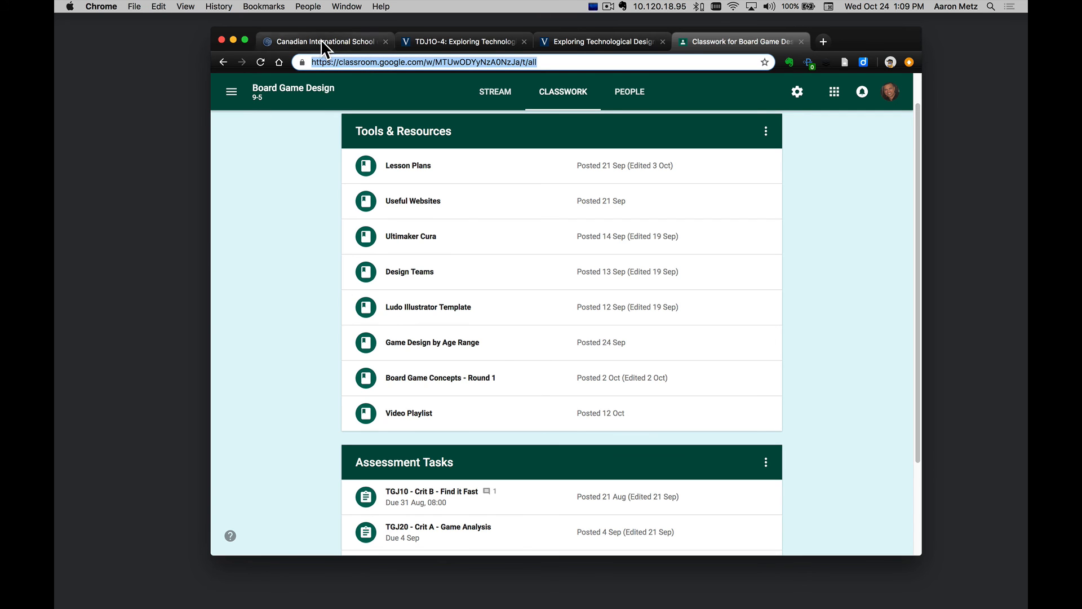
{"action": "left_click", "coordinate": [458, 41]}
{"action": "key", "text": "super+v"}
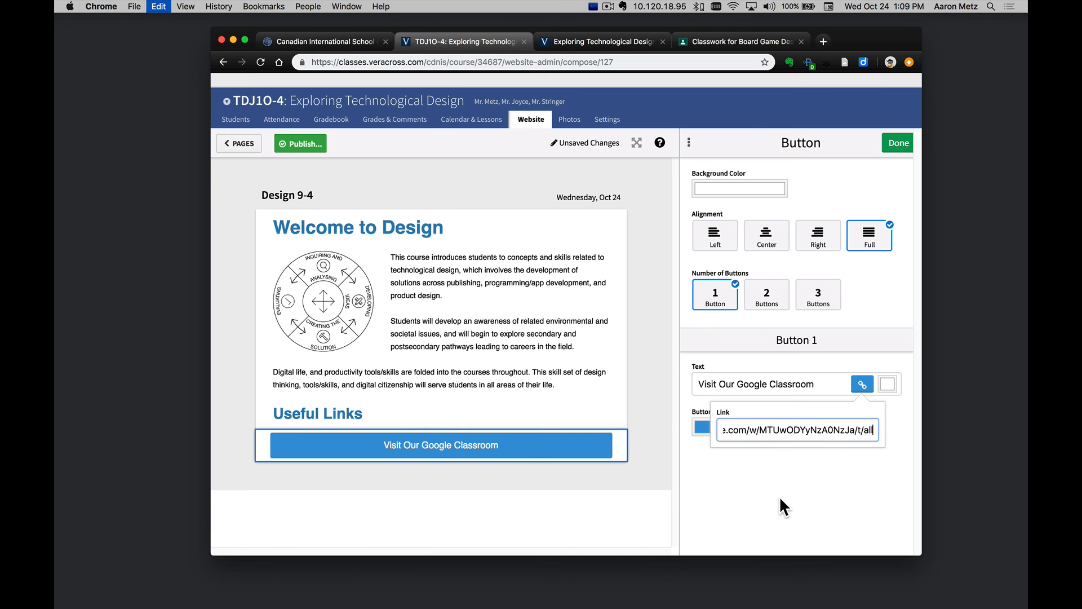
{"action": "left_click", "coordinate": [831, 496]}
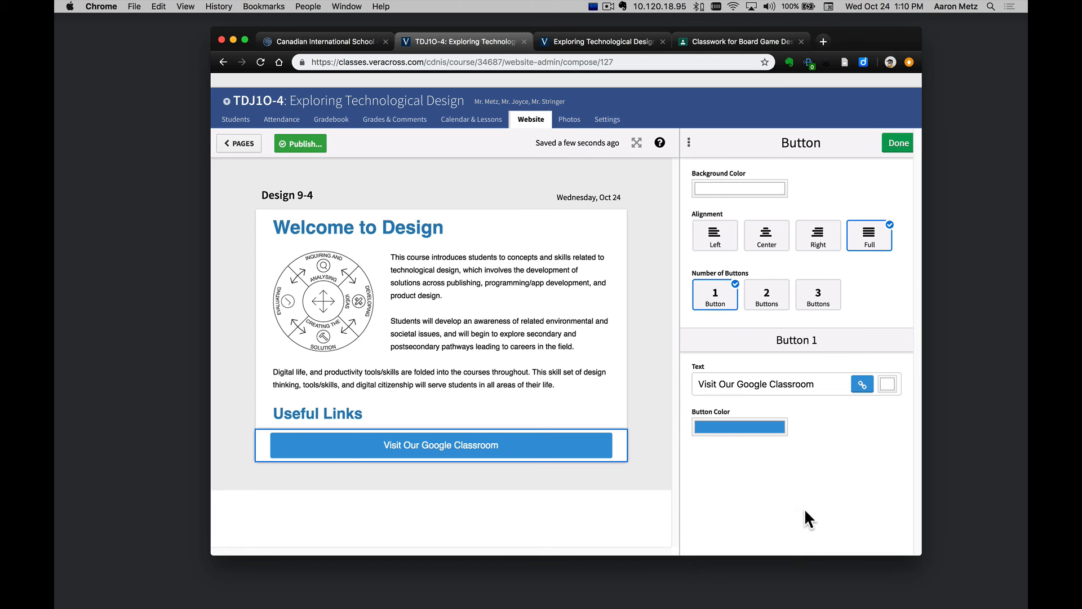
{"action": "left_click", "coordinate": [899, 144]}
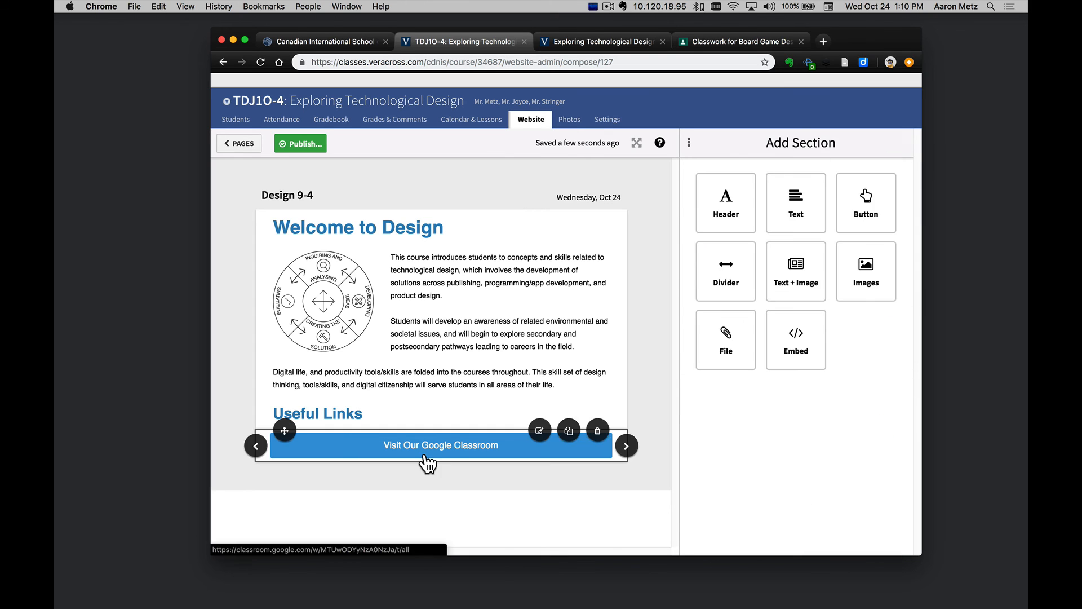
- Publish the Design 9-4 page with TDJ1O-2 deselected, so that it goes to no other class websites
{"action": "left_click", "coordinate": [303, 144]}
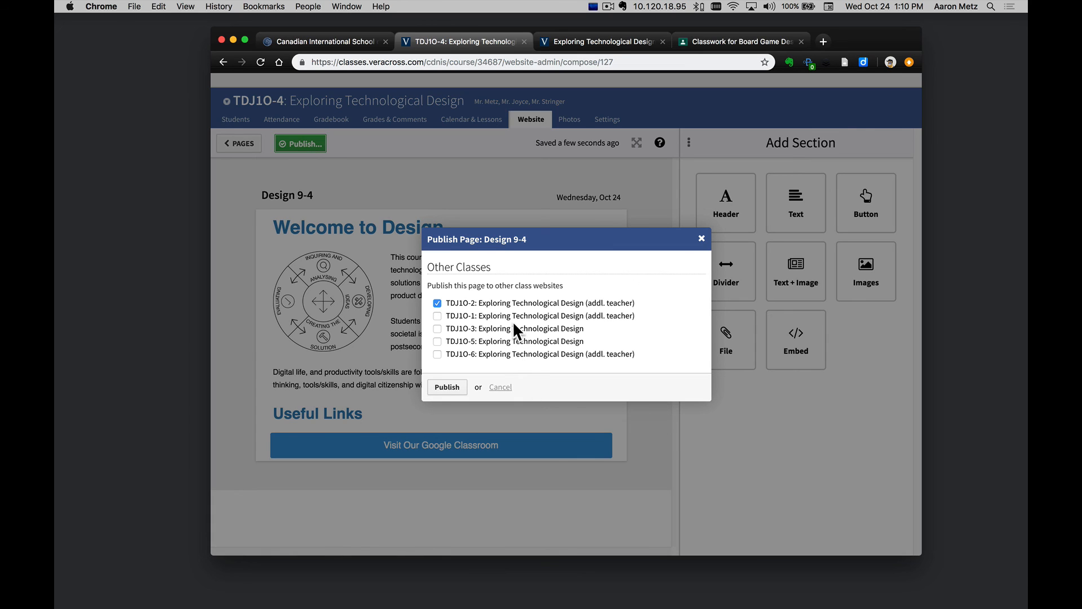
{"action": "left_click", "coordinate": [438, 306]}
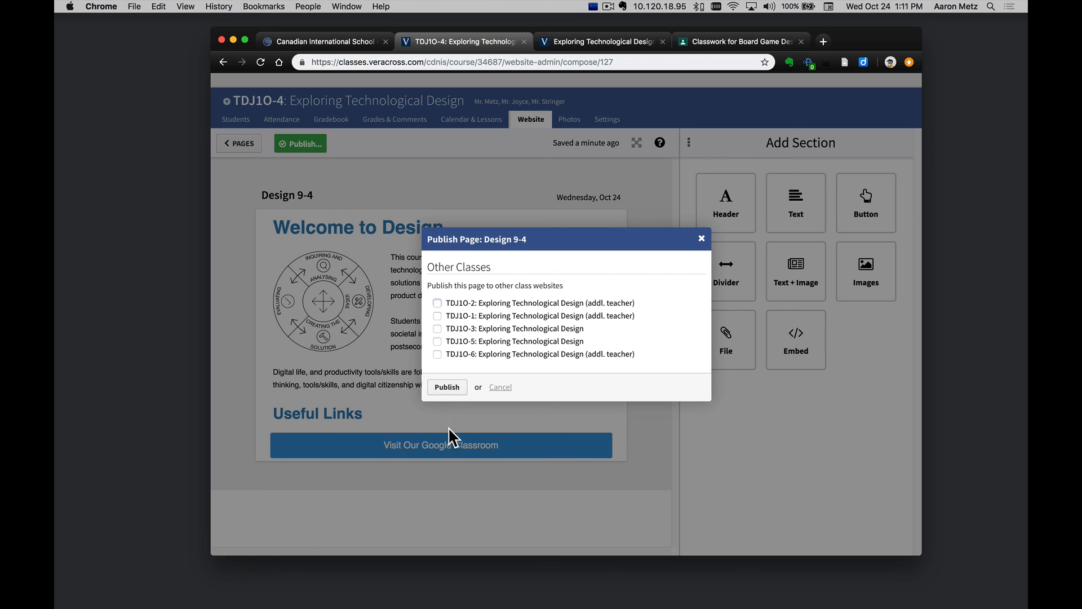
{"action": "left_click", "coordinate": [441, 388]}
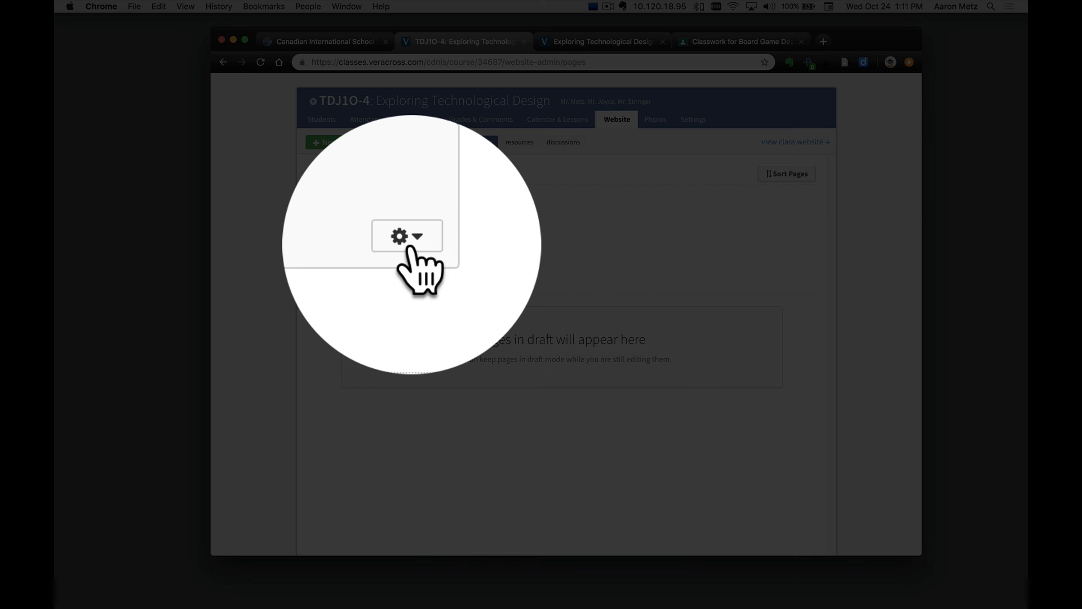
- Set the published Design 9-4 page as the class homepage and open the class website to view it
{"action": "left_click", "coordinate": [408, 241]}
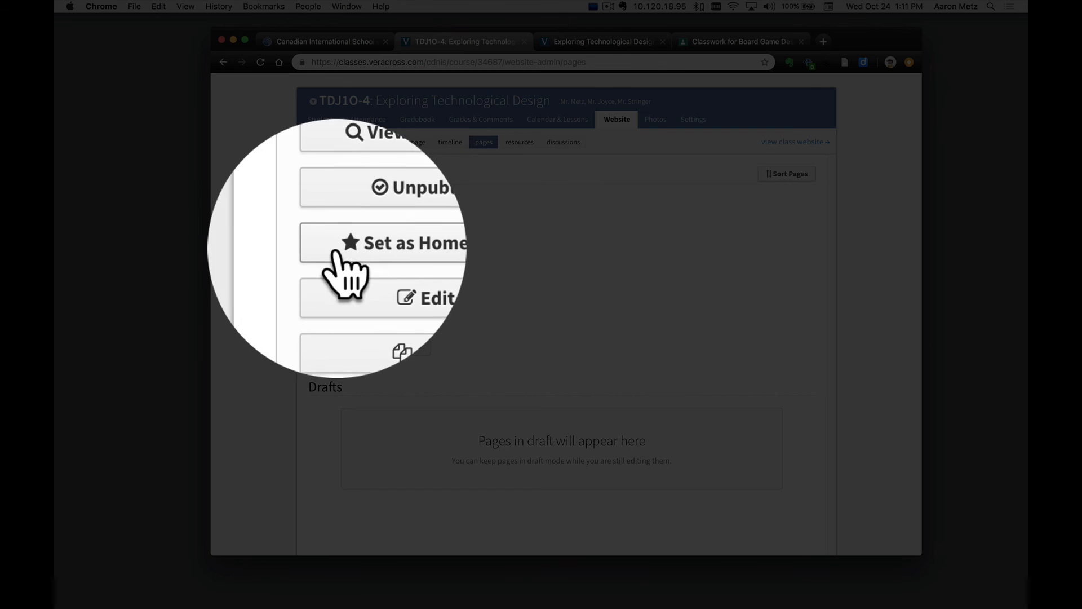
{"action": "left_click", "coordinate": [406, 252]}
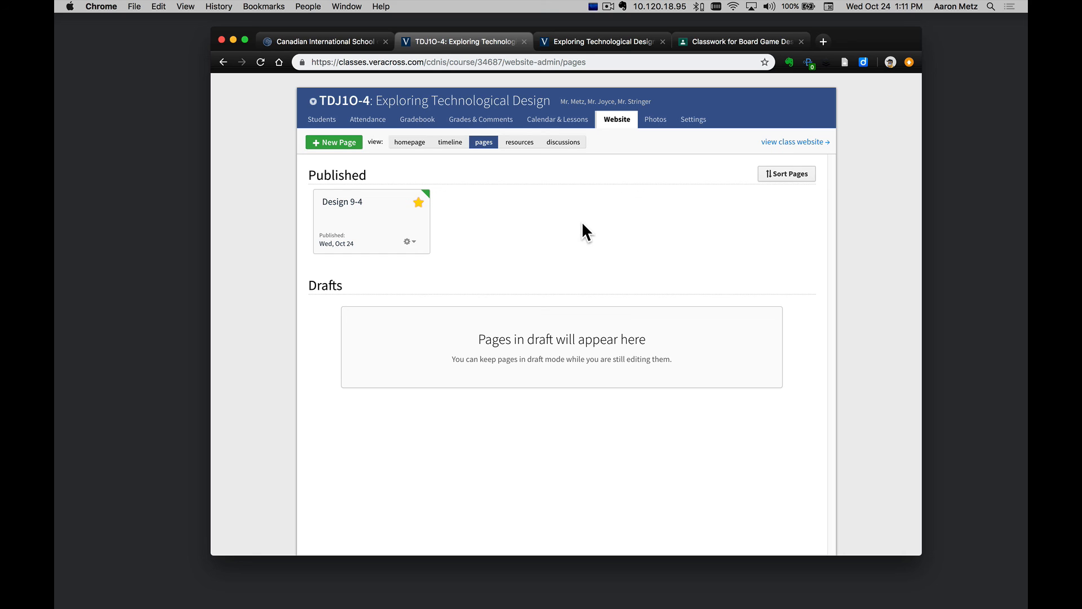
{"action": "left_click", "coordinate": [796, 147]}
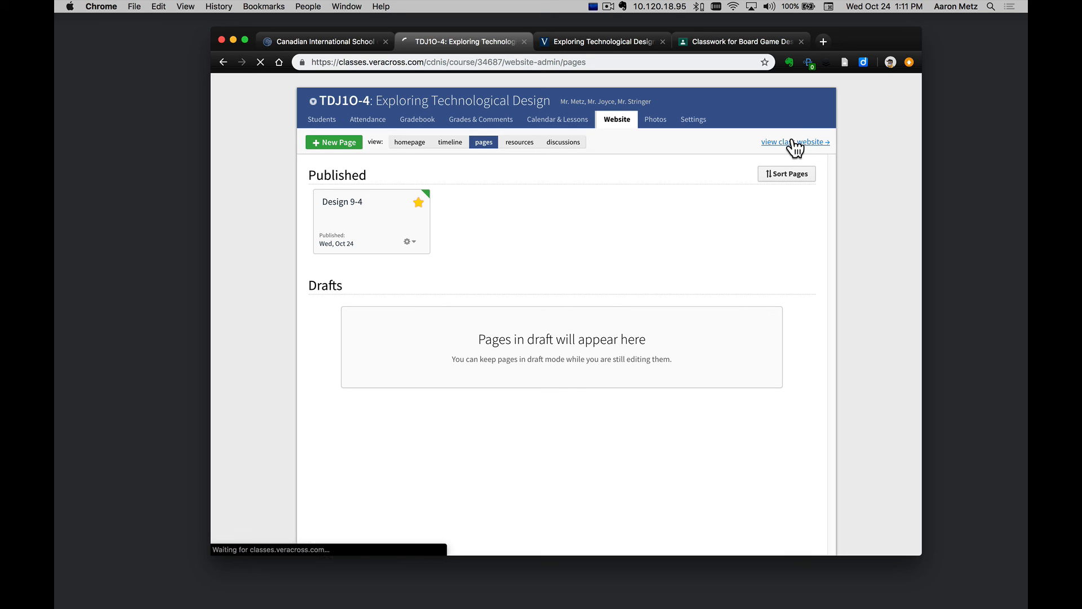